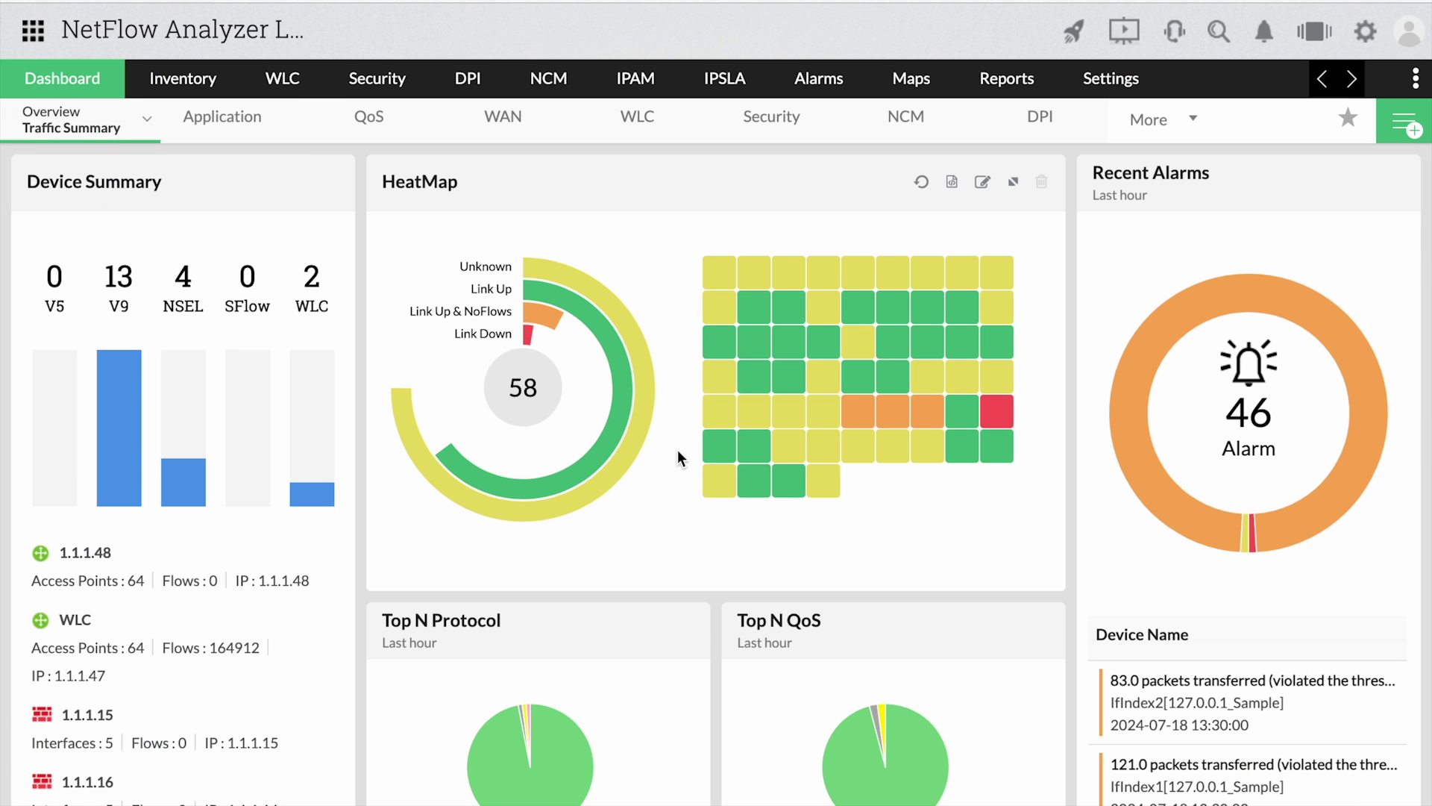
# Step: Check interface tooltips on the dashboard HeatMap and scroll down to the Top N protocol, QoS and conversation widgets
pyautogui.moveTo(720, 456)
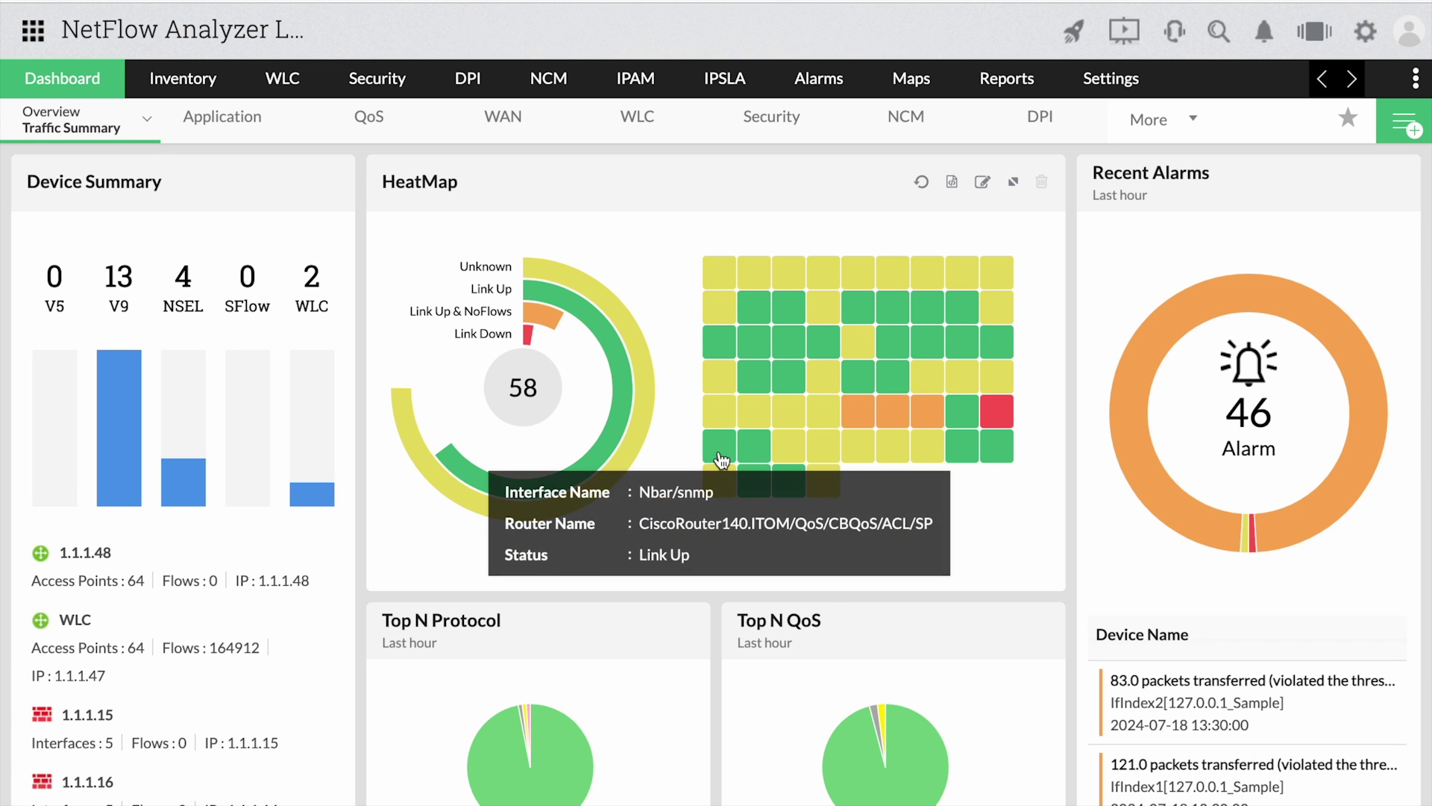
pyautogui.moveTo(720, 493)
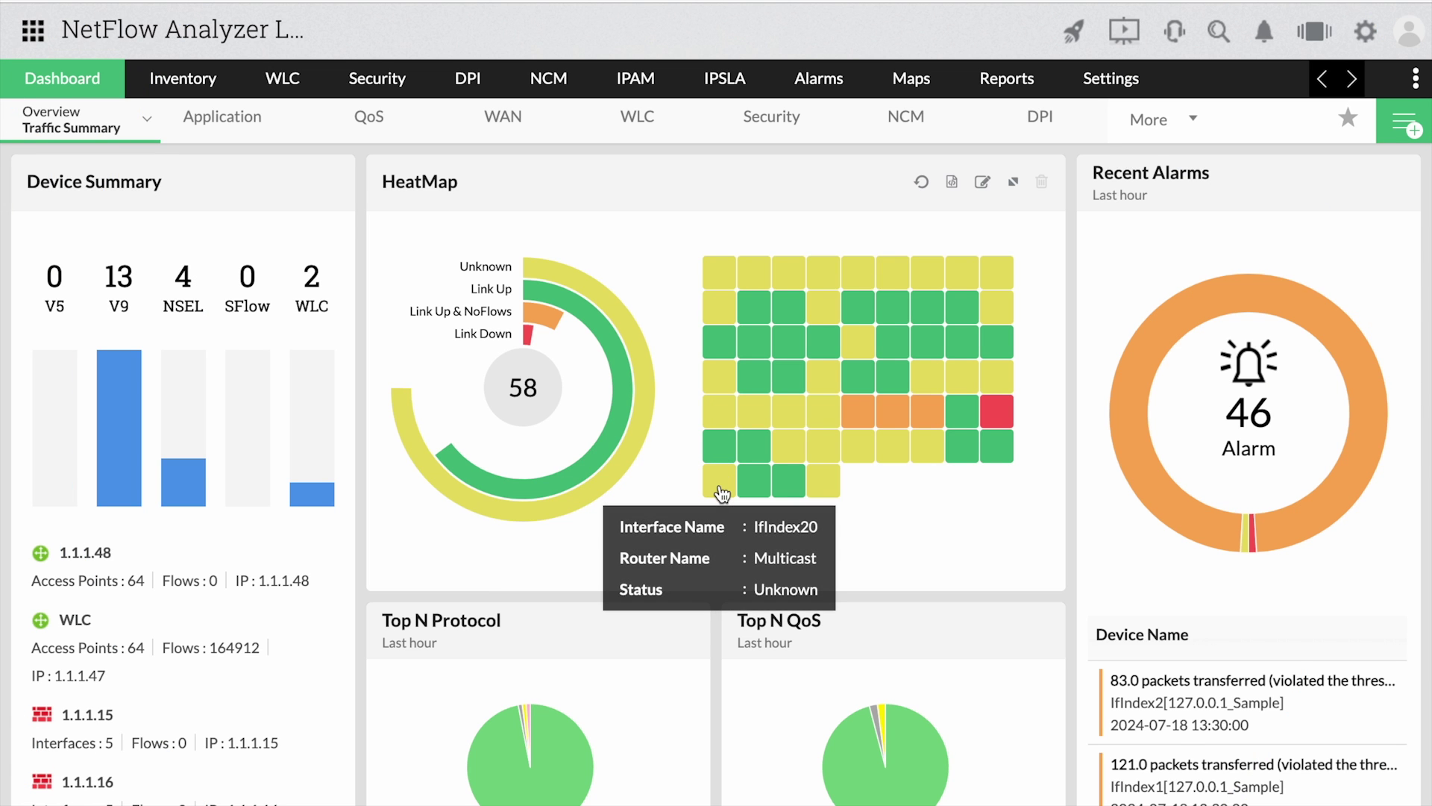
pyautogui.scroll(-6, 721, 493)
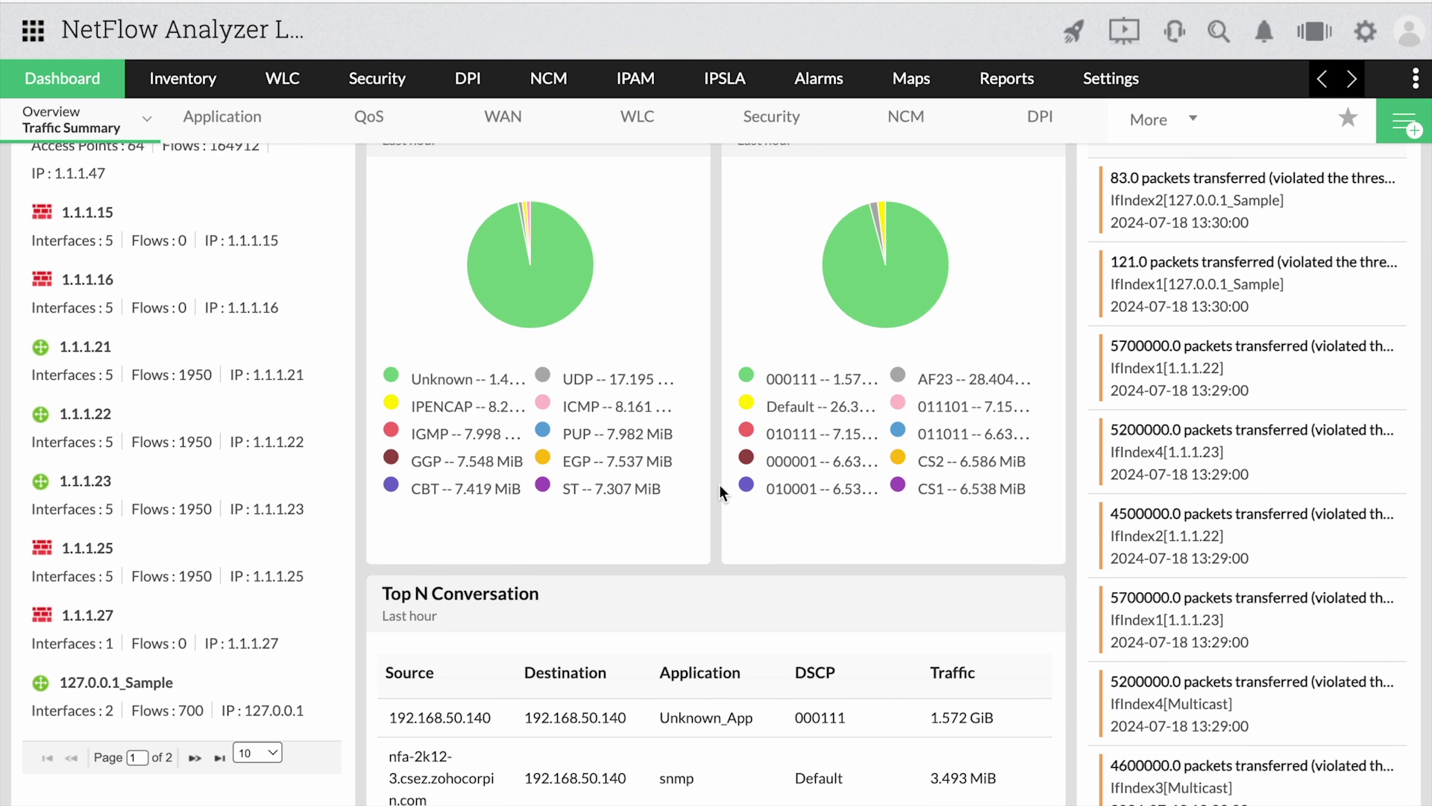
# Step: Open interface IfIndex-1 from the Inventory interfaces list and view its traffic graph and anomaly analysis
pyautogui.moveTo(183, 79)
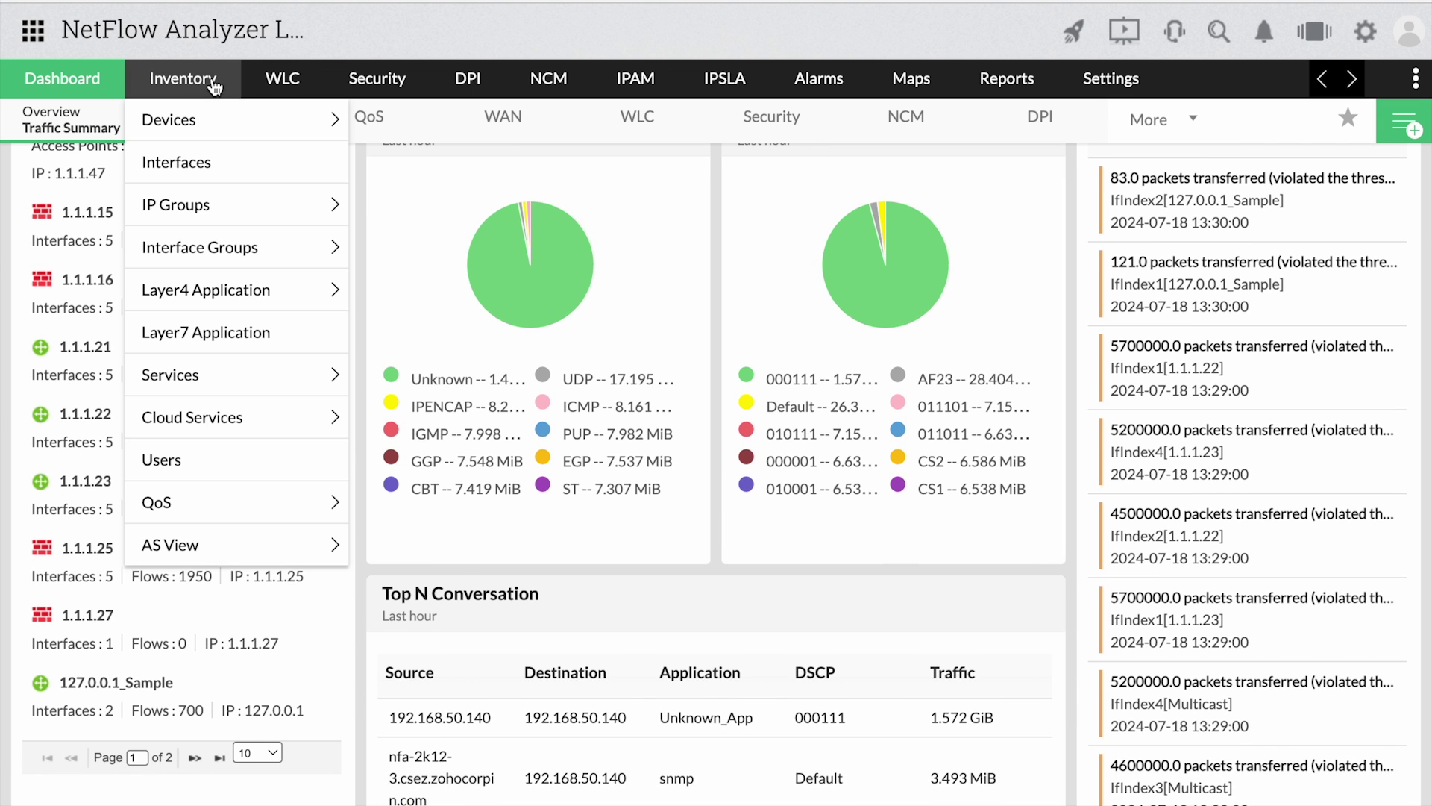
pyautogui.click(221, 164)
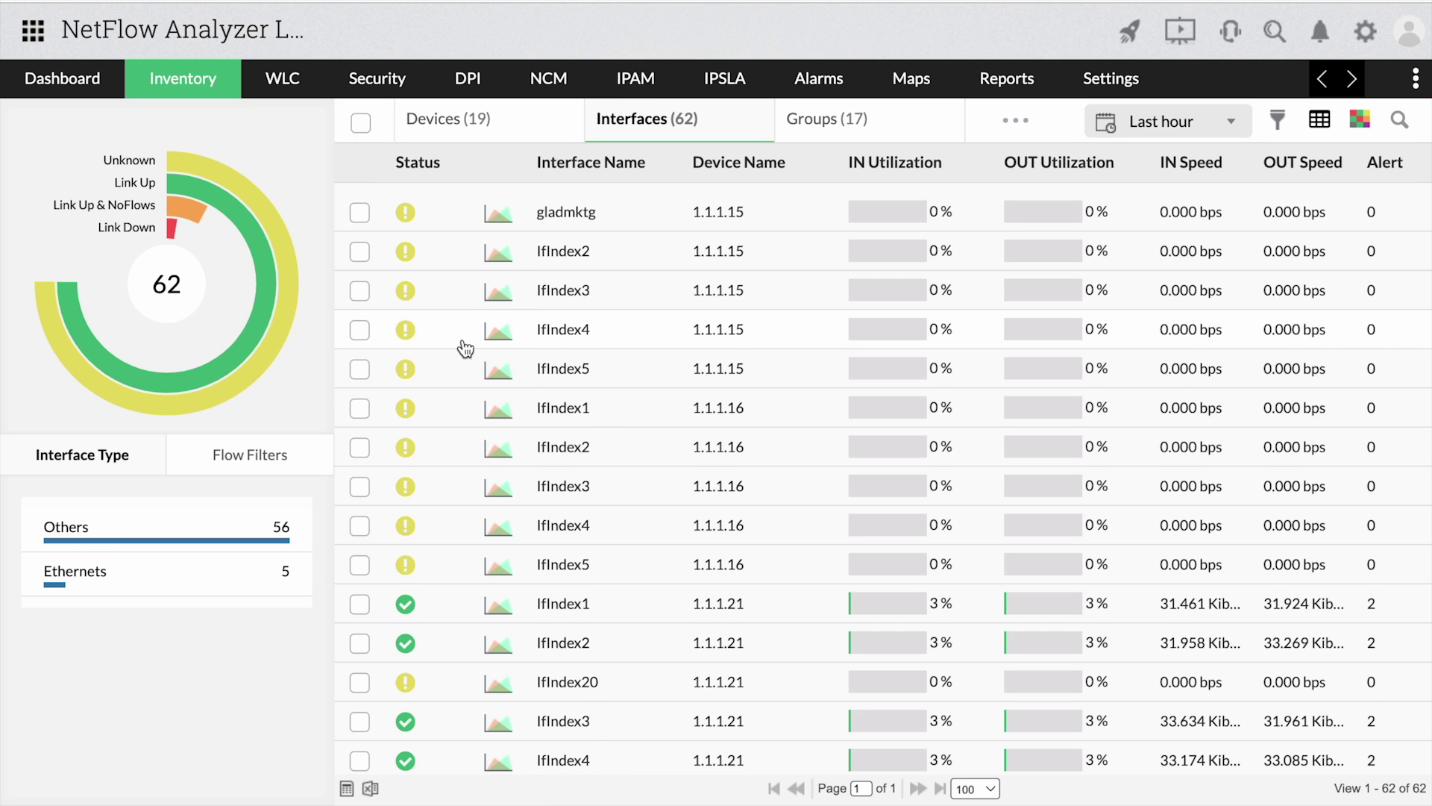
pyautogui.scroll(-10, 464, 346)
pyautogui.scroll(-10, 464, 346)
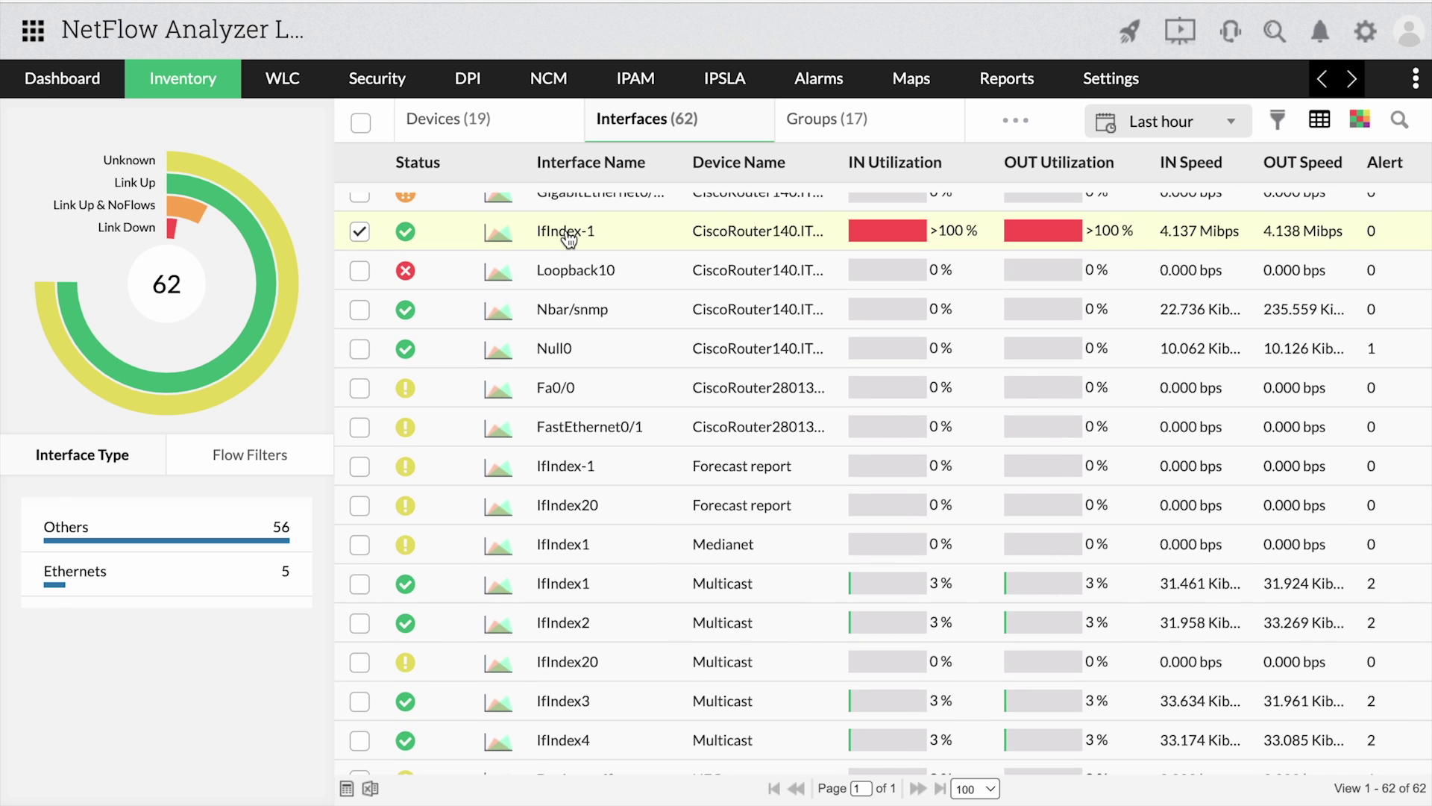
pyautogui.click(569, 236)
pyautogui.click(272, 179)
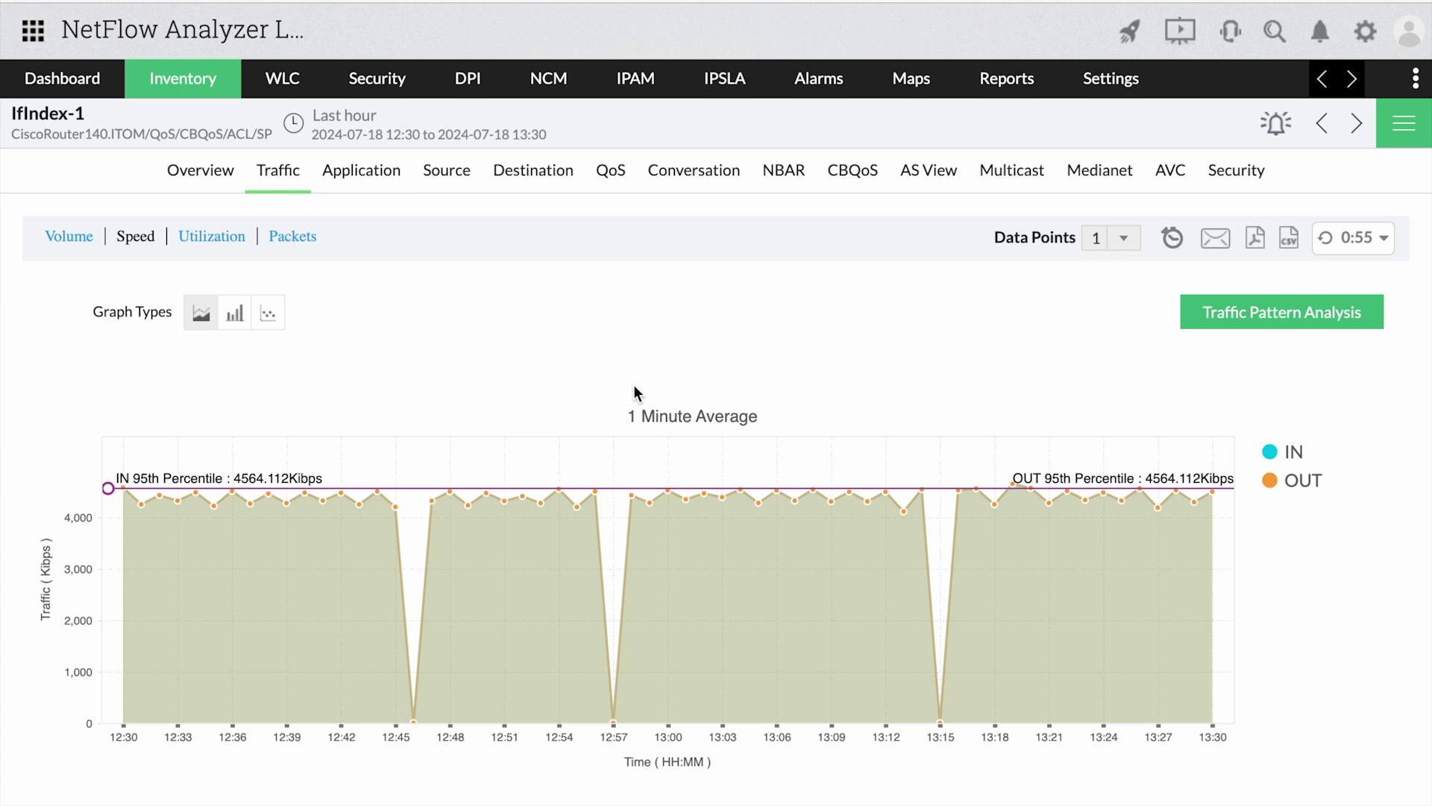
pyautogui.click(1245, 330)
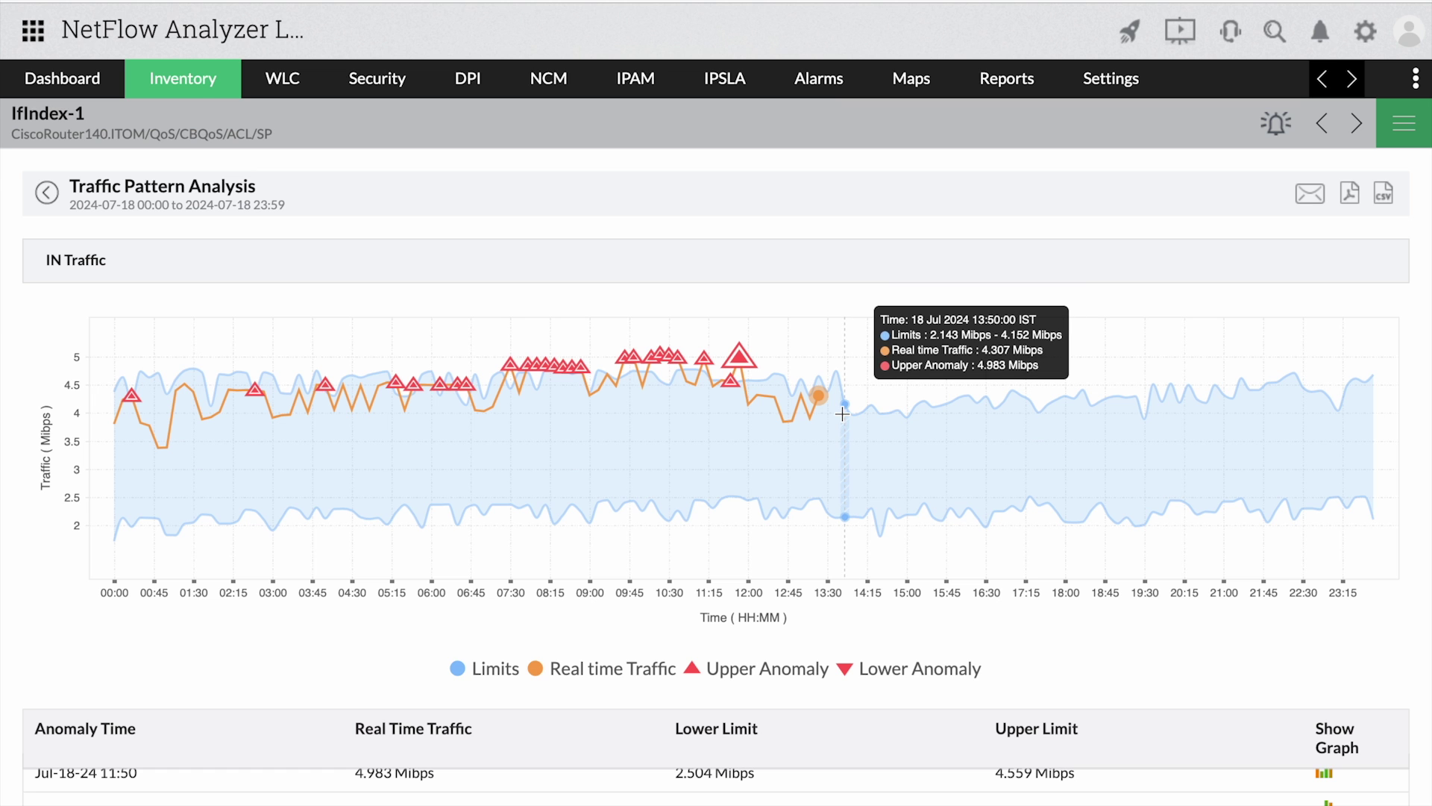
# Step: Go back from the traffic pattern analysis to IfIndex-1's traffic graph
pyautogui.click(48, 193)
# Step: Browse IfIndex-1's Application, Protocol, Application Group, Source and Destination breakdowns, ending on Conversations
pyautogui.click(364, 176)
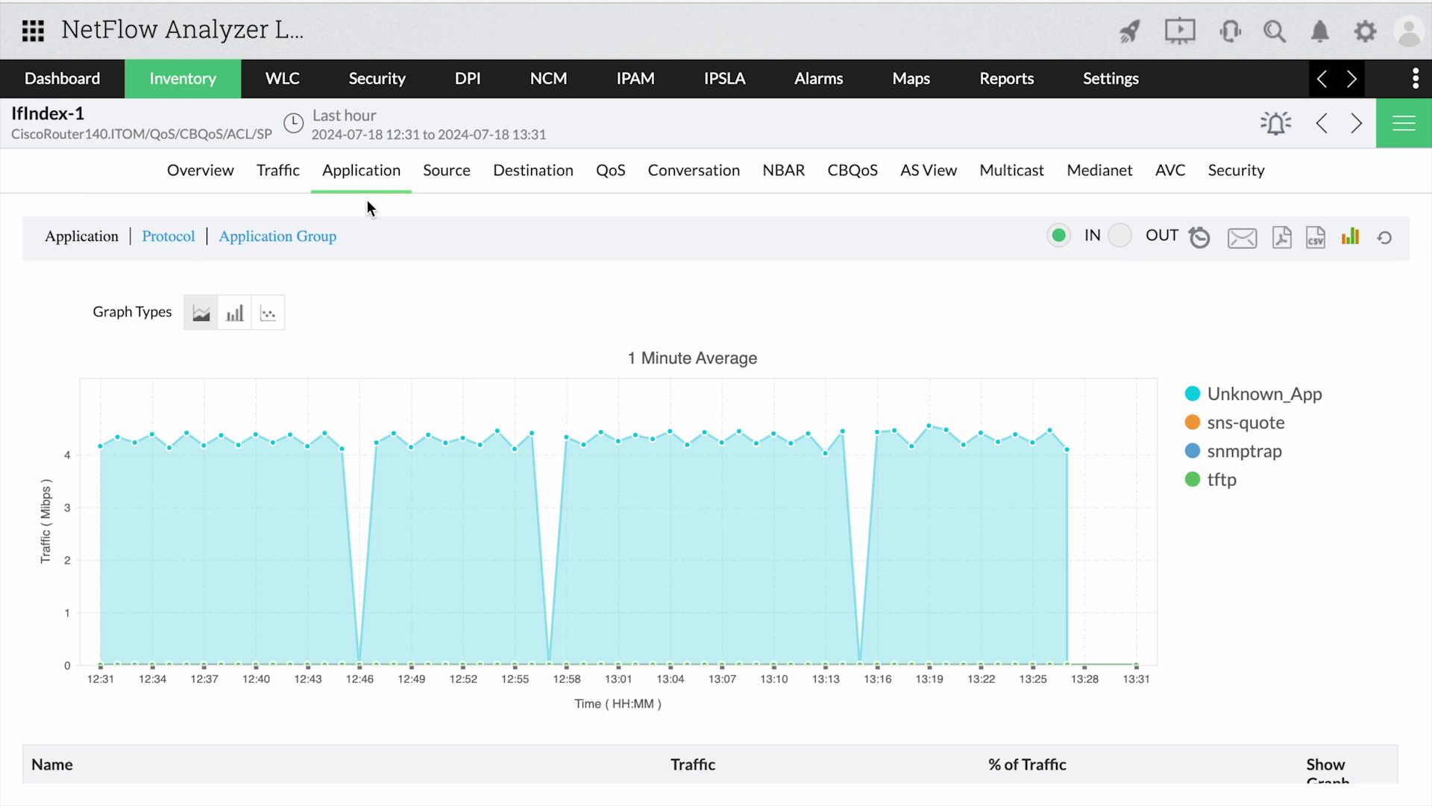
pyautogui.click(168, 237)
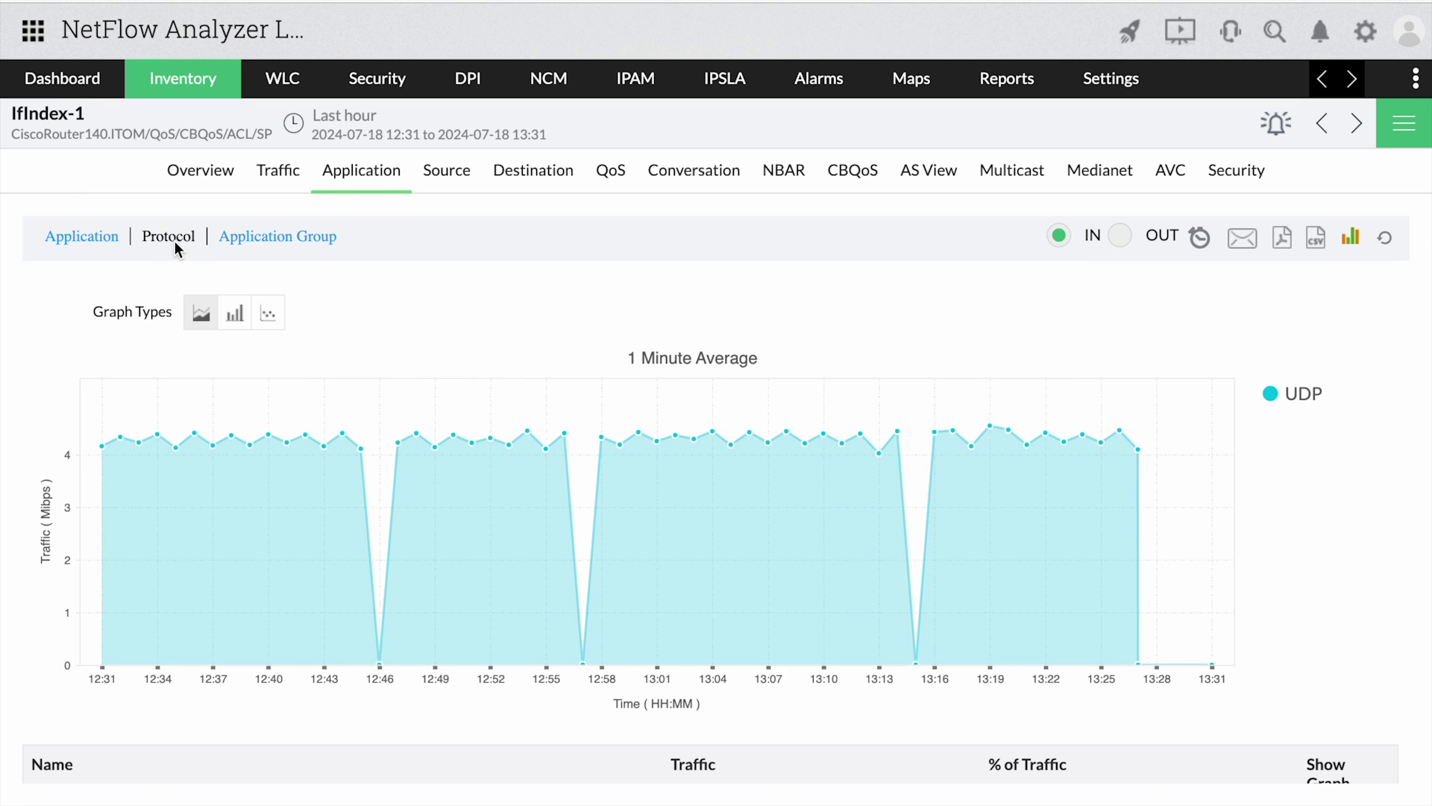
pyautogui.click(269, 238)
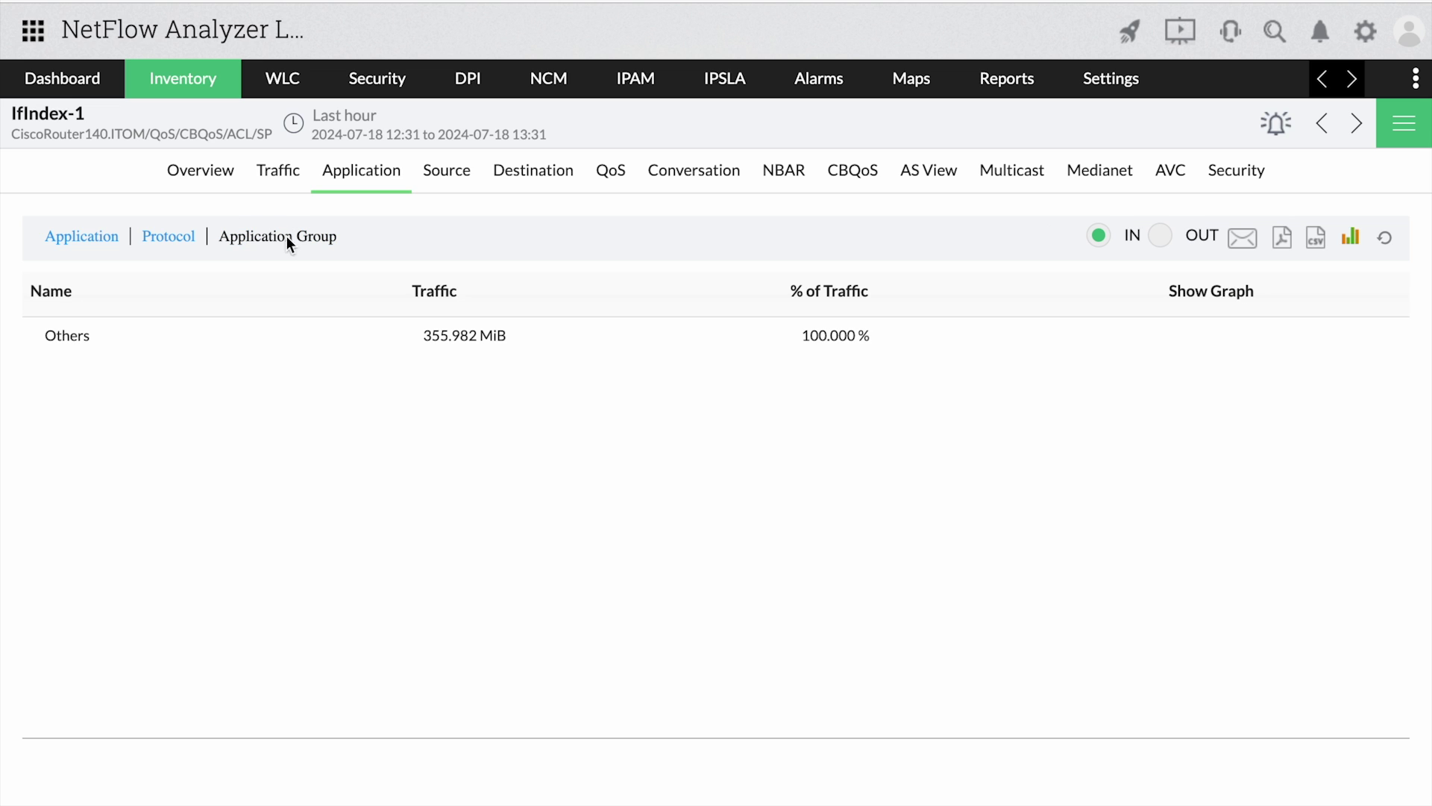
pyautogui.click(449, 176)
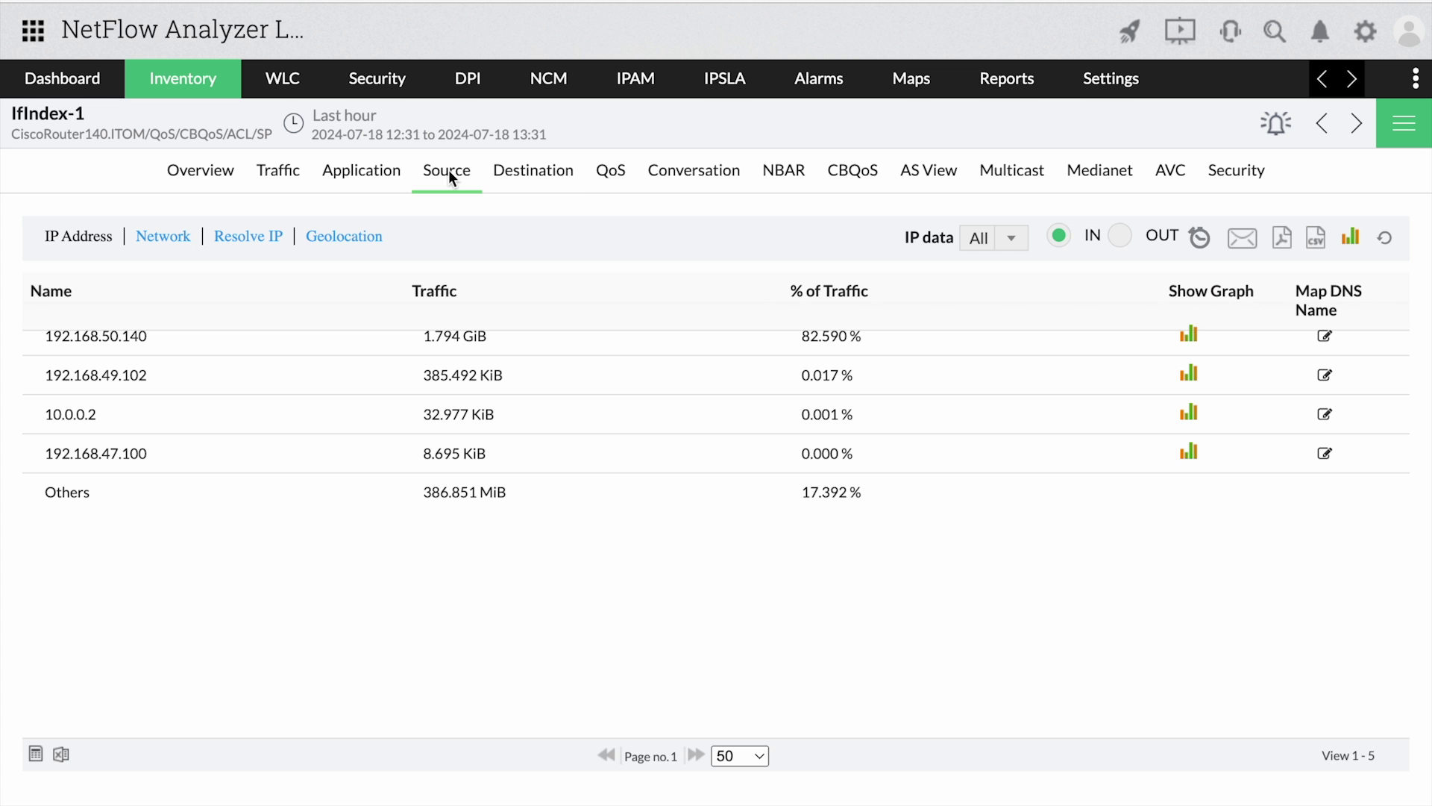
pyautogui.click(533, 174)
pyautogui.click(696, 177)
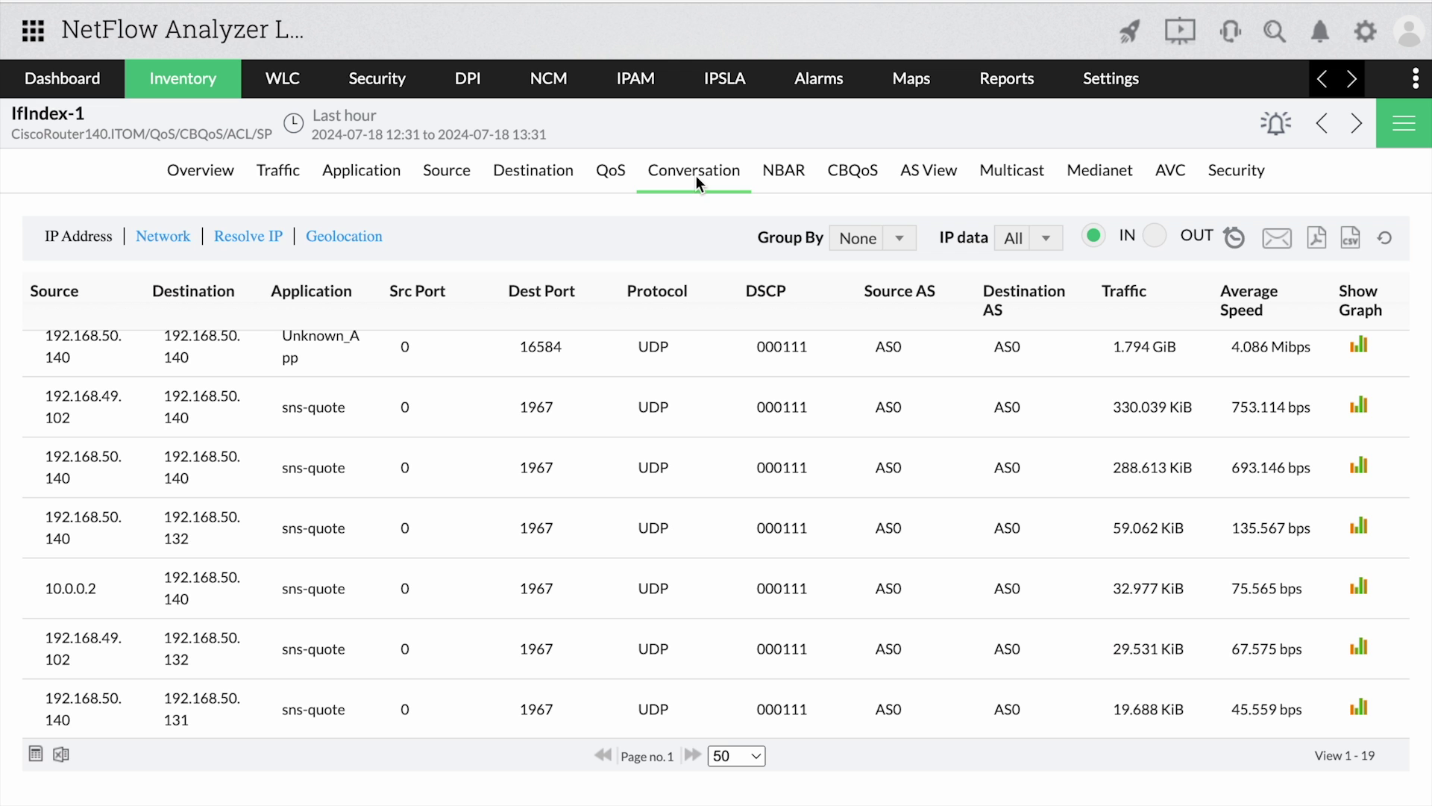
# Step: Open the traffic page of access point e9:99:87:f6:0f:4e from the WLC Access Points list
pyautogui.moveTo(283, 81)
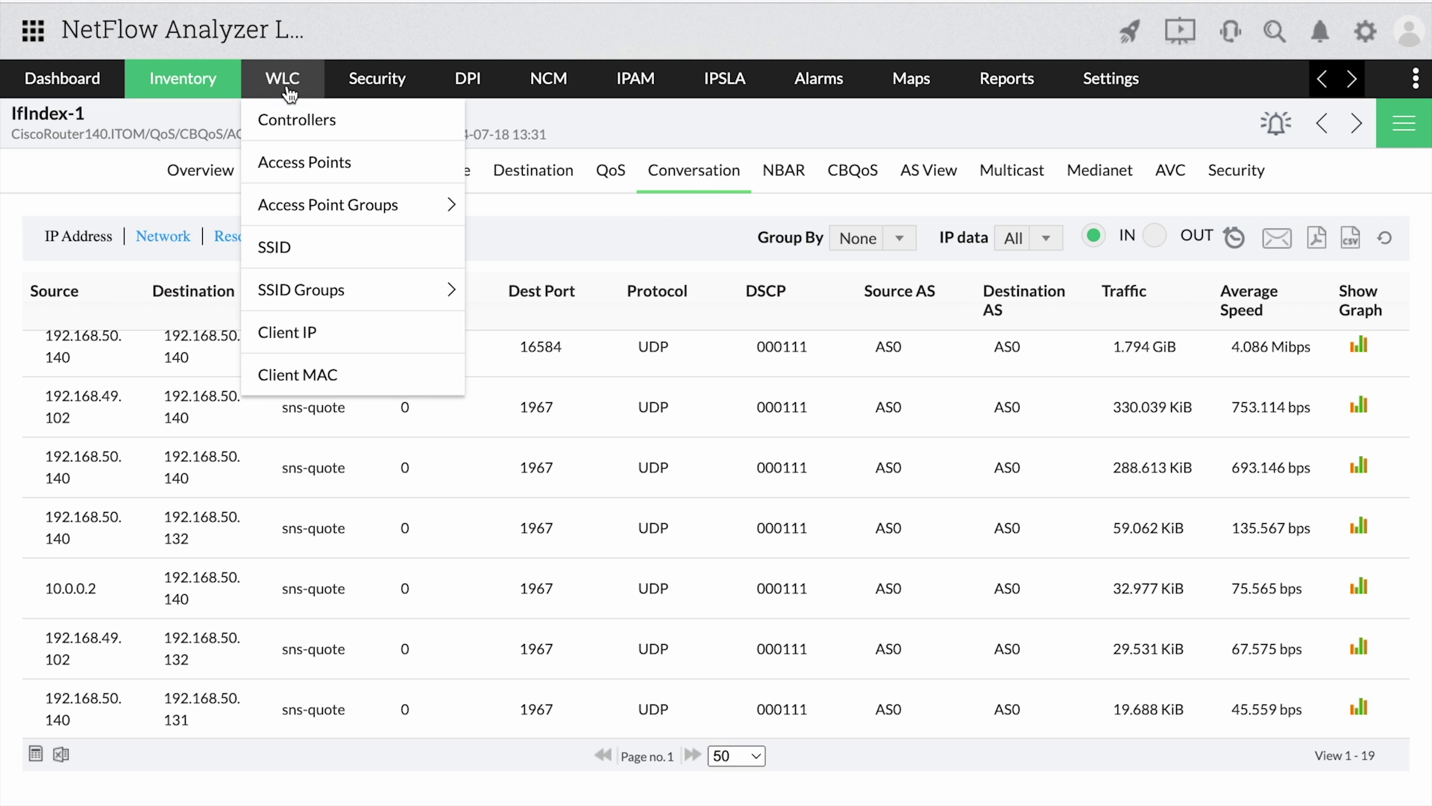
pyautogui.click(301, 163)
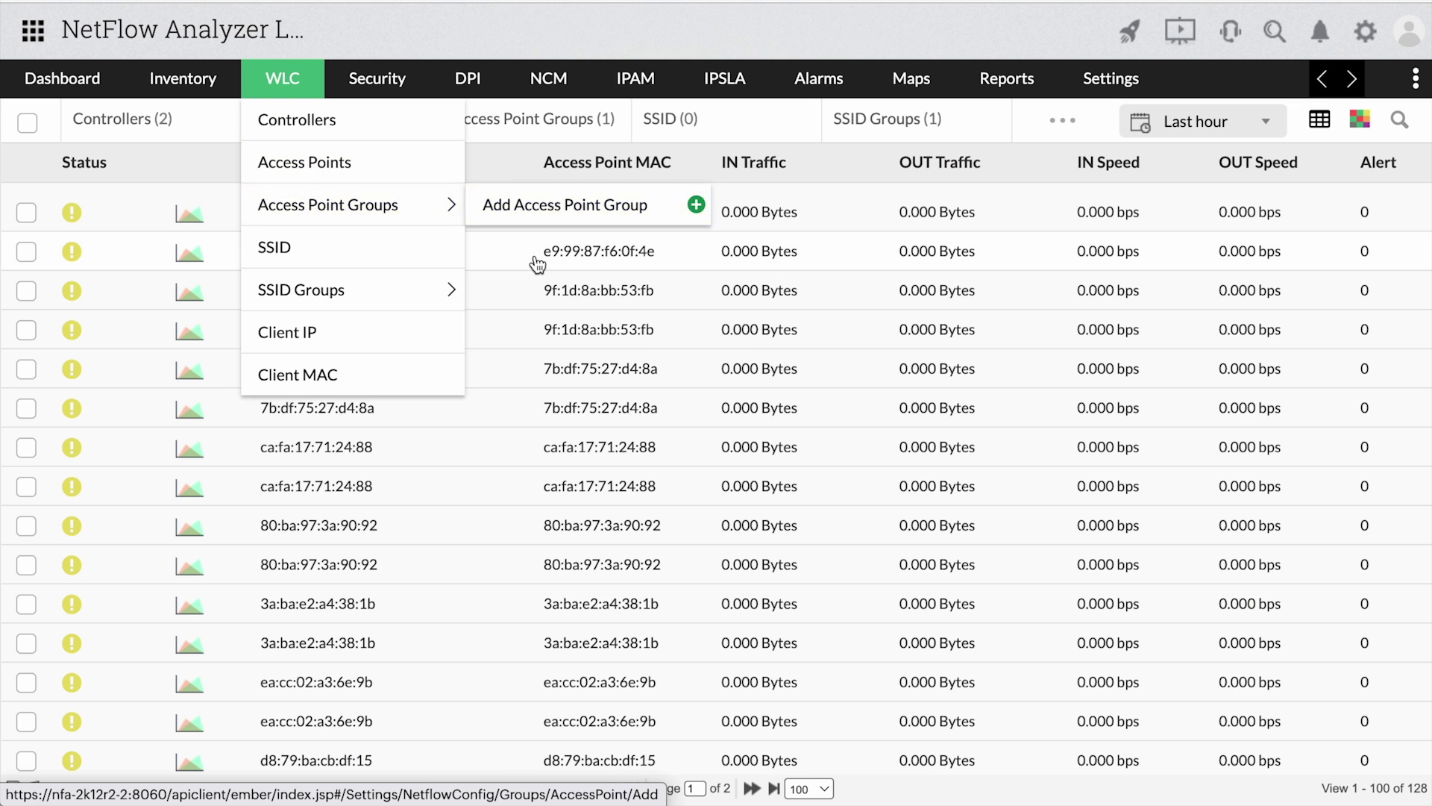
pyautogui.click(555, 237)
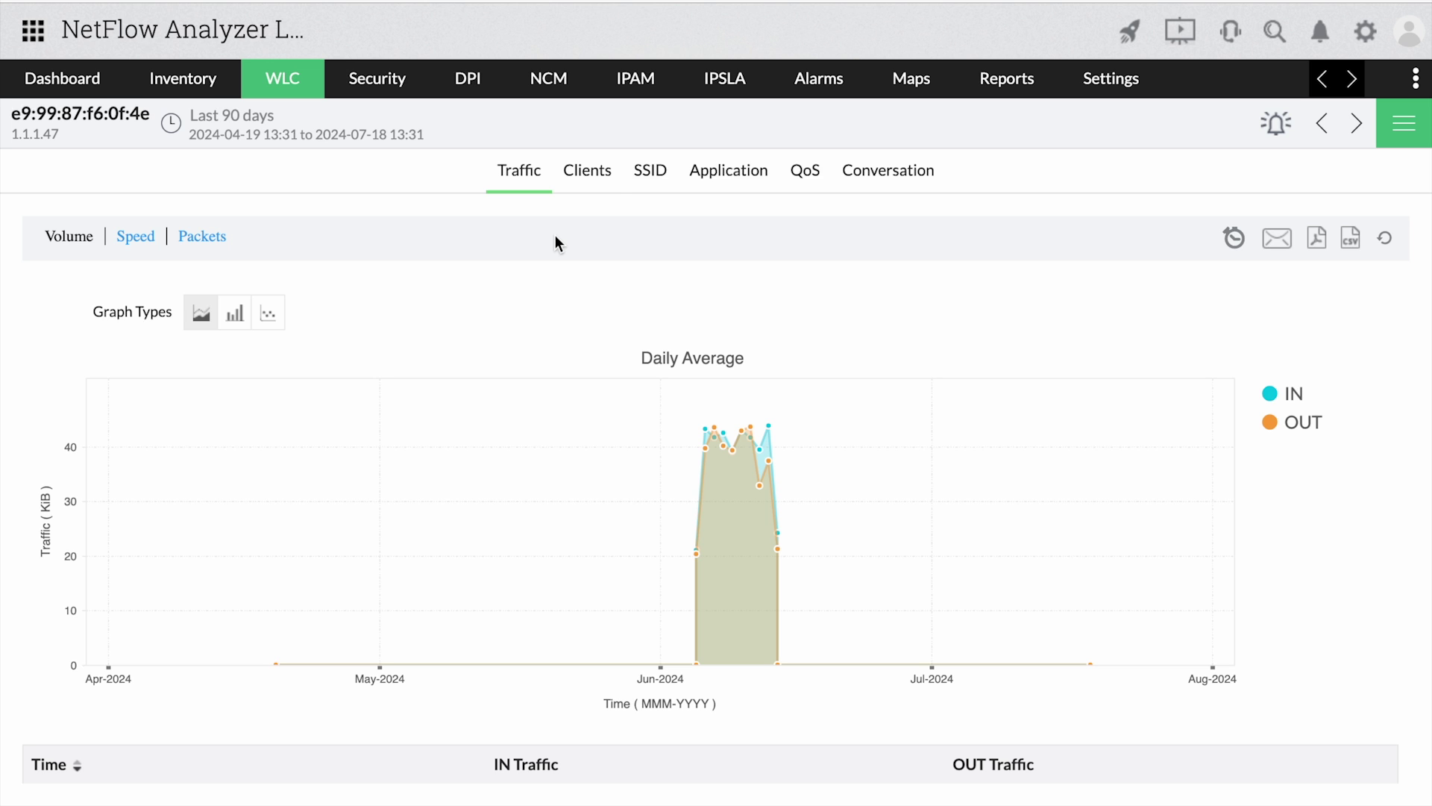
# Step: Step through the access point's Clients, SSID, Application, QoS and Conversation breakdowns
pyautogui.click(589, 173)
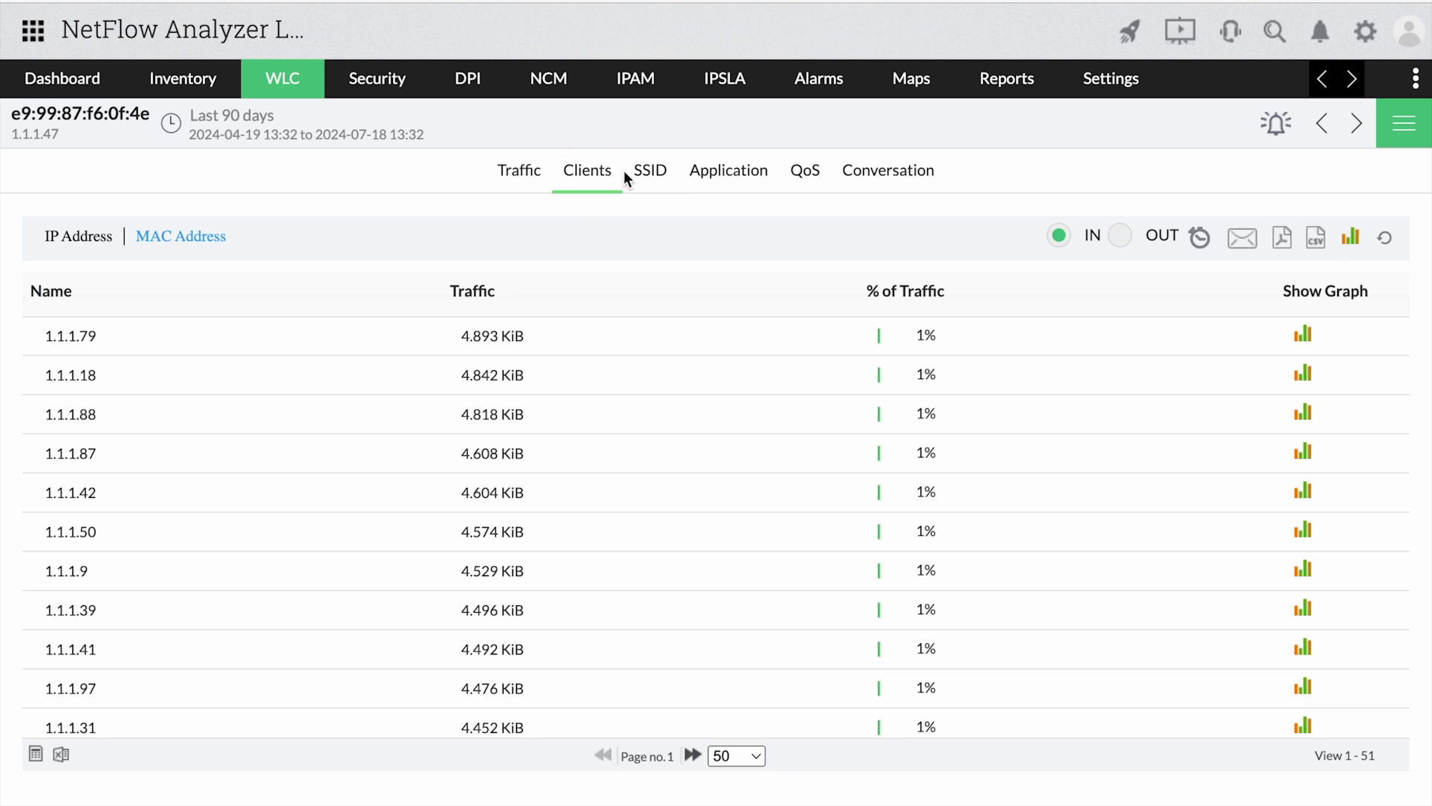
pyautogui.click(655, 172)
pyautogui.click(731, 172)
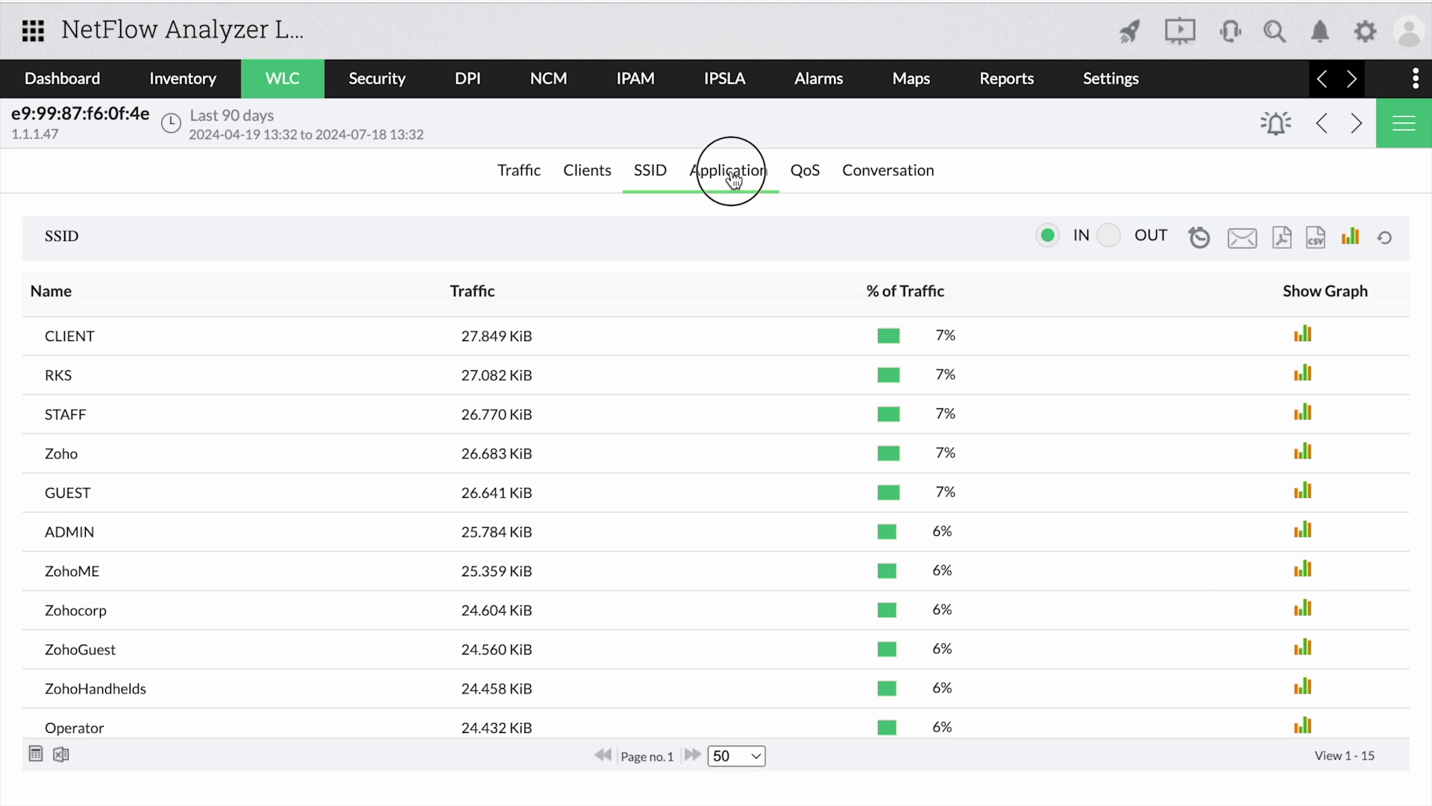
pyautogui.click(795, 175)
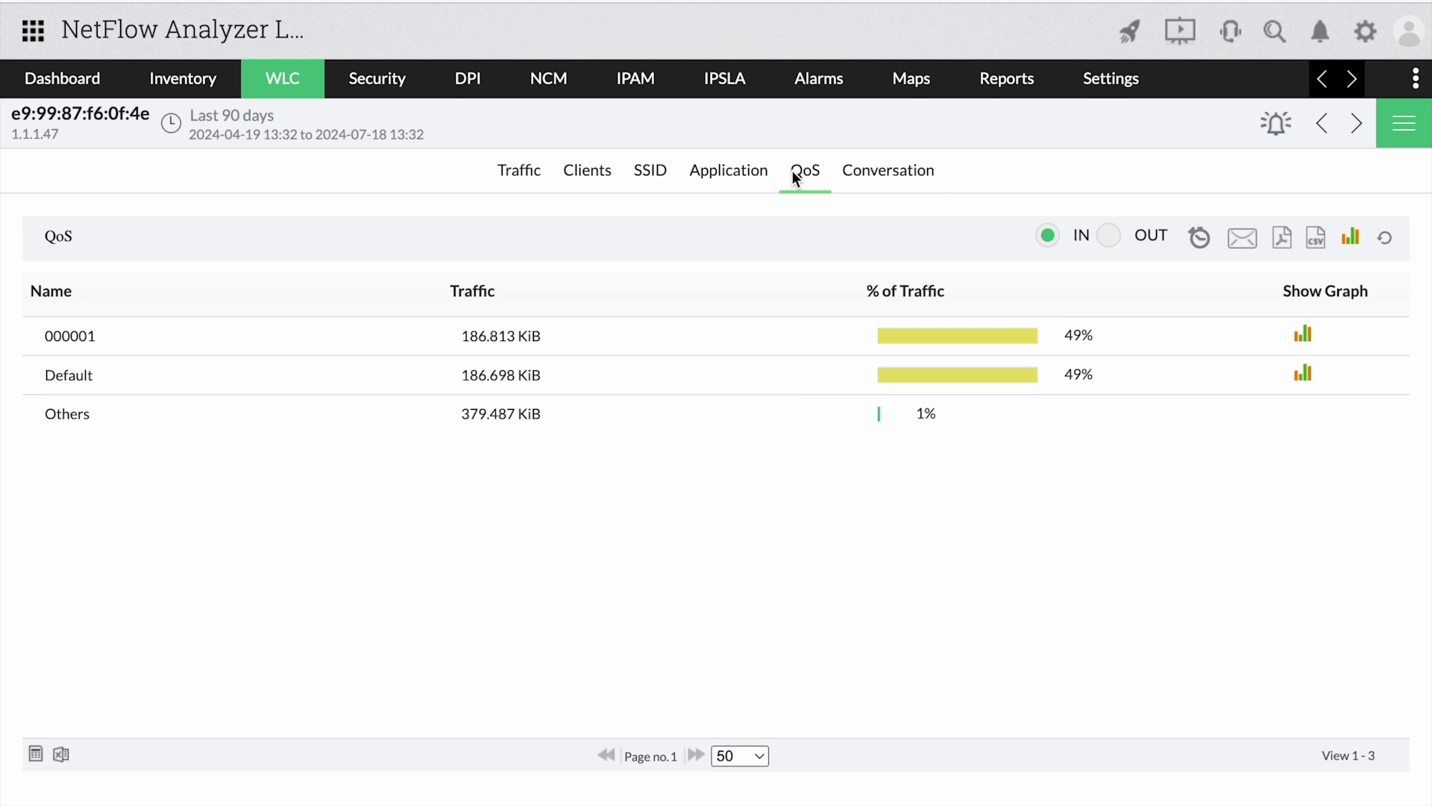
pyautogui.click(884, 171)
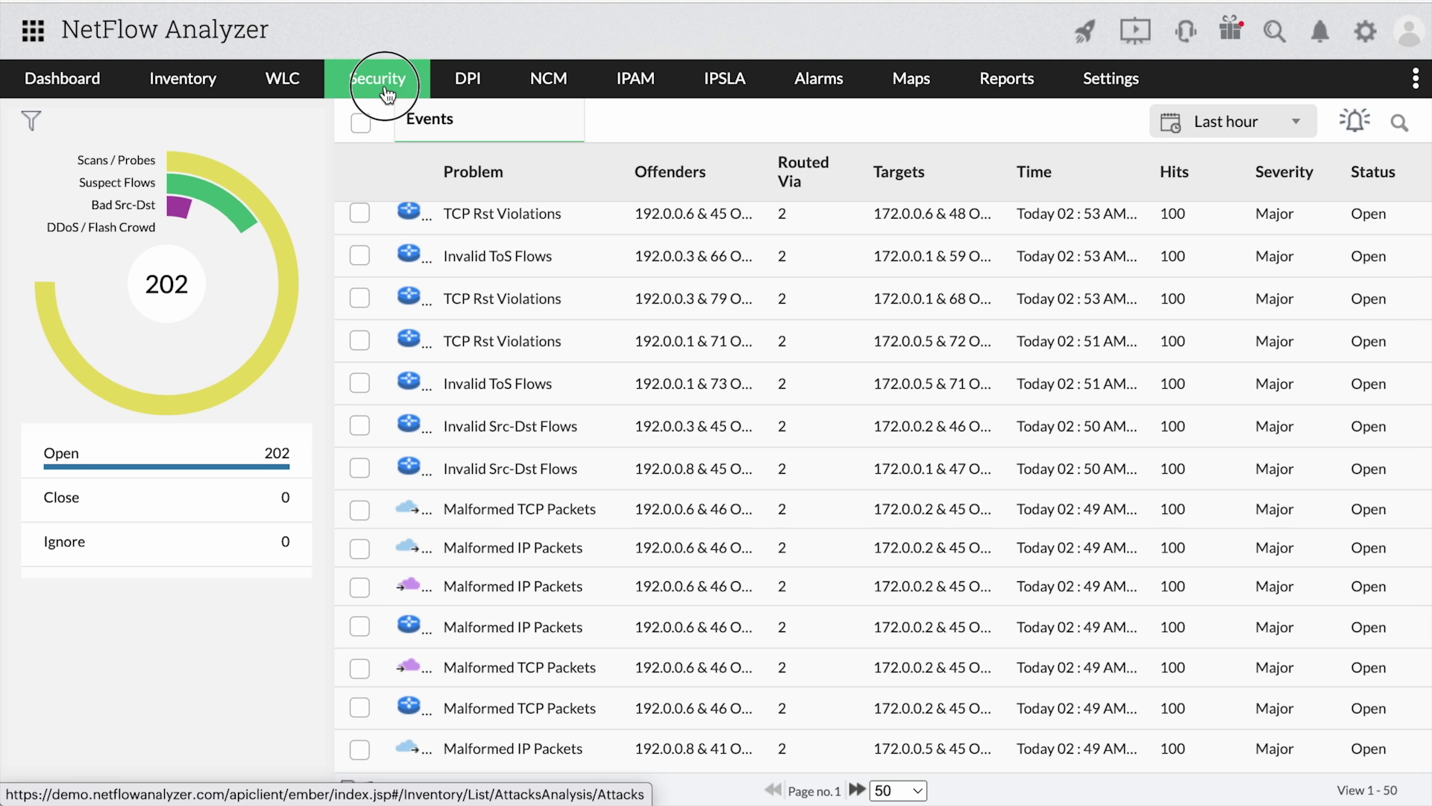
# Step: Scroll through the list of 202 open security events
pyautogui.scroll(-5, 467, 425)
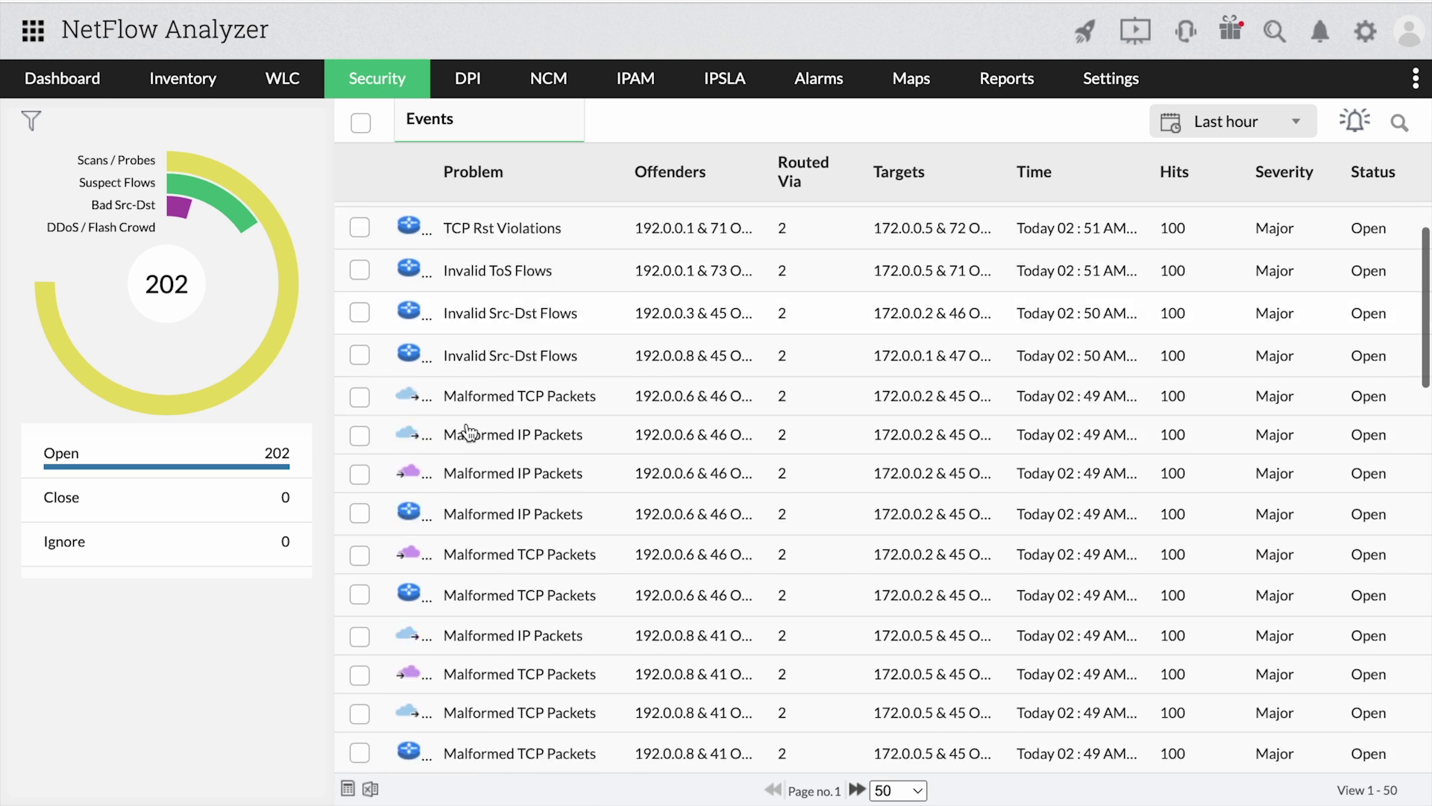
# Step: Open a Malformed IP Packets event in full view and check its Offenders and Field Details
pyautogui.click(495, 555)
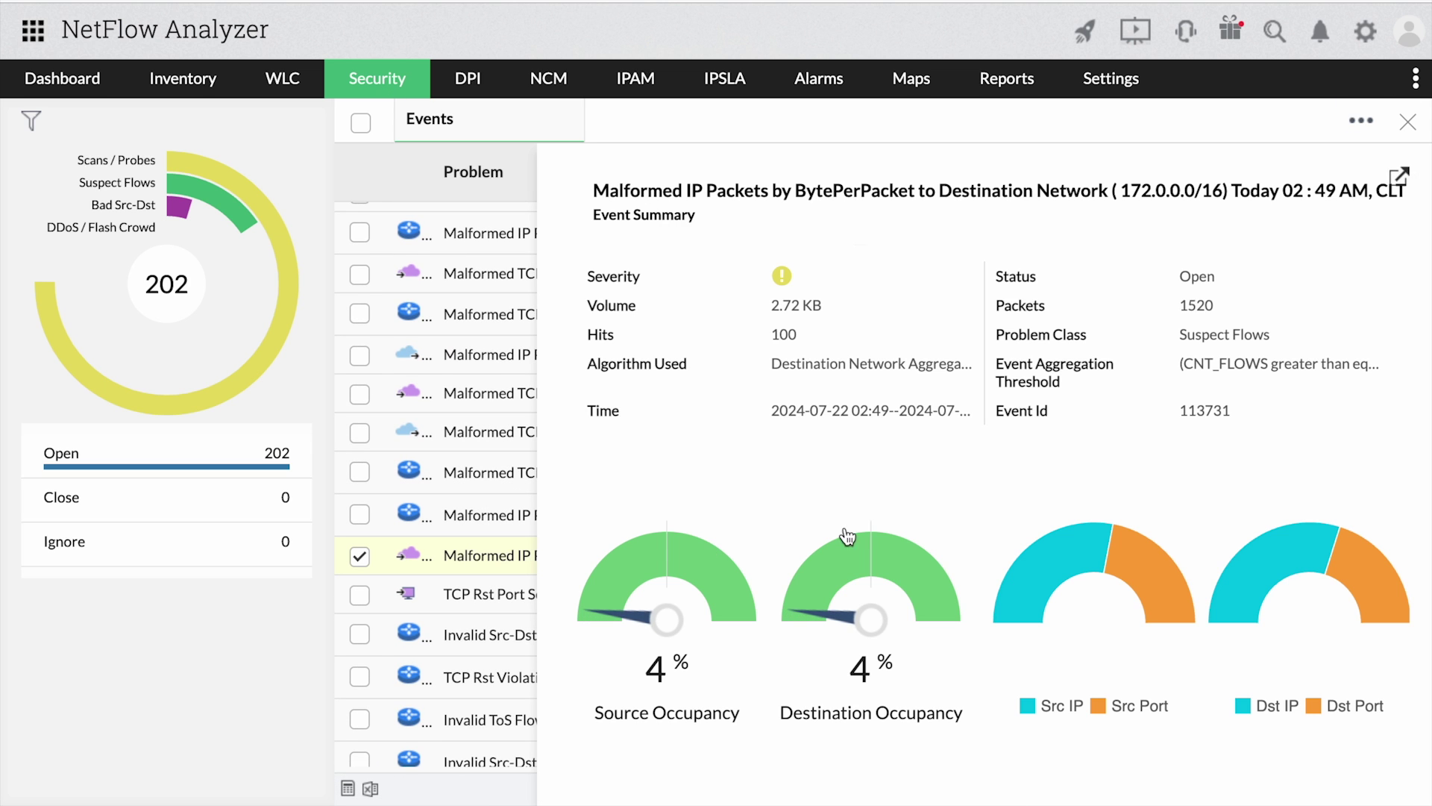
pyautogui.click(1400, 179)
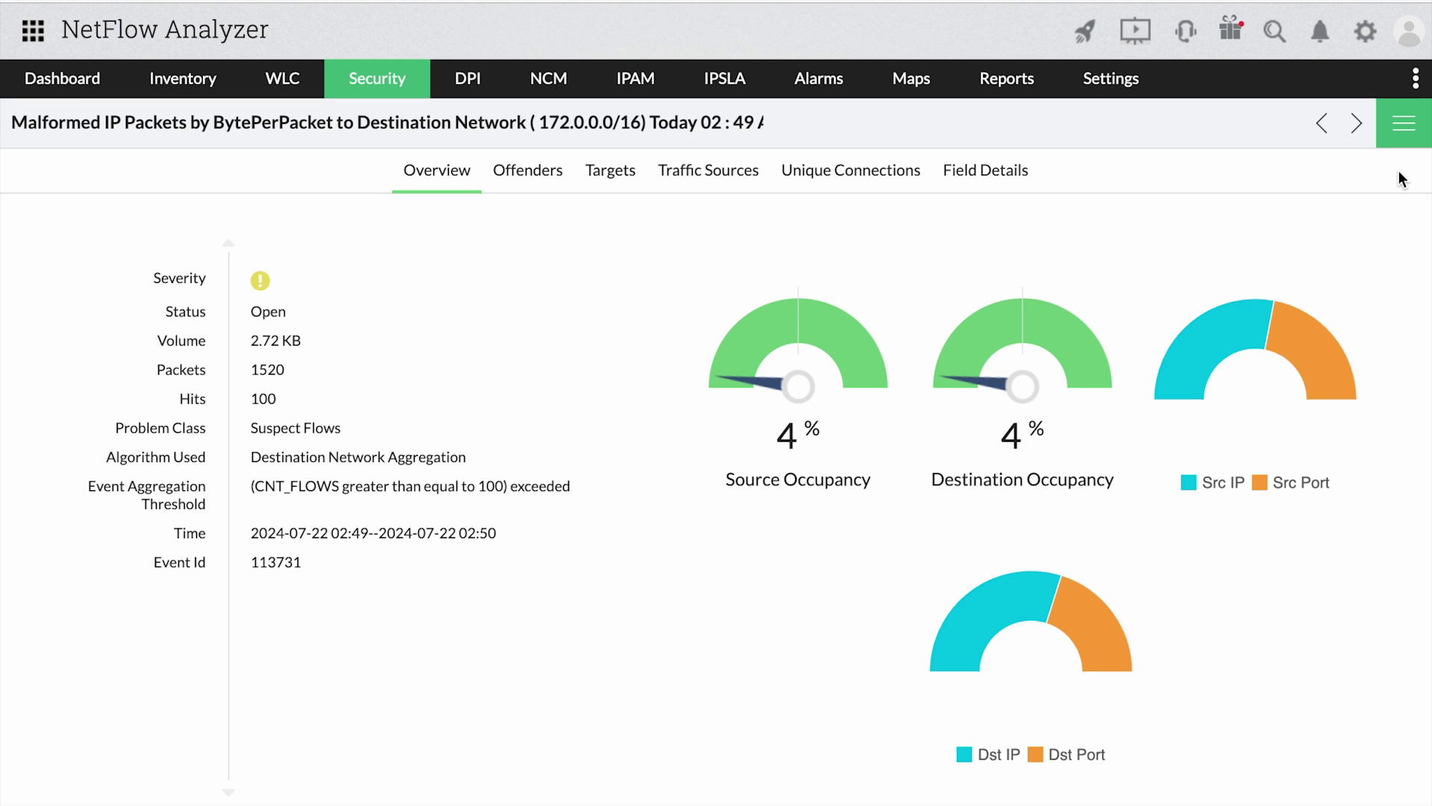
pyautogui.click(565, 180)
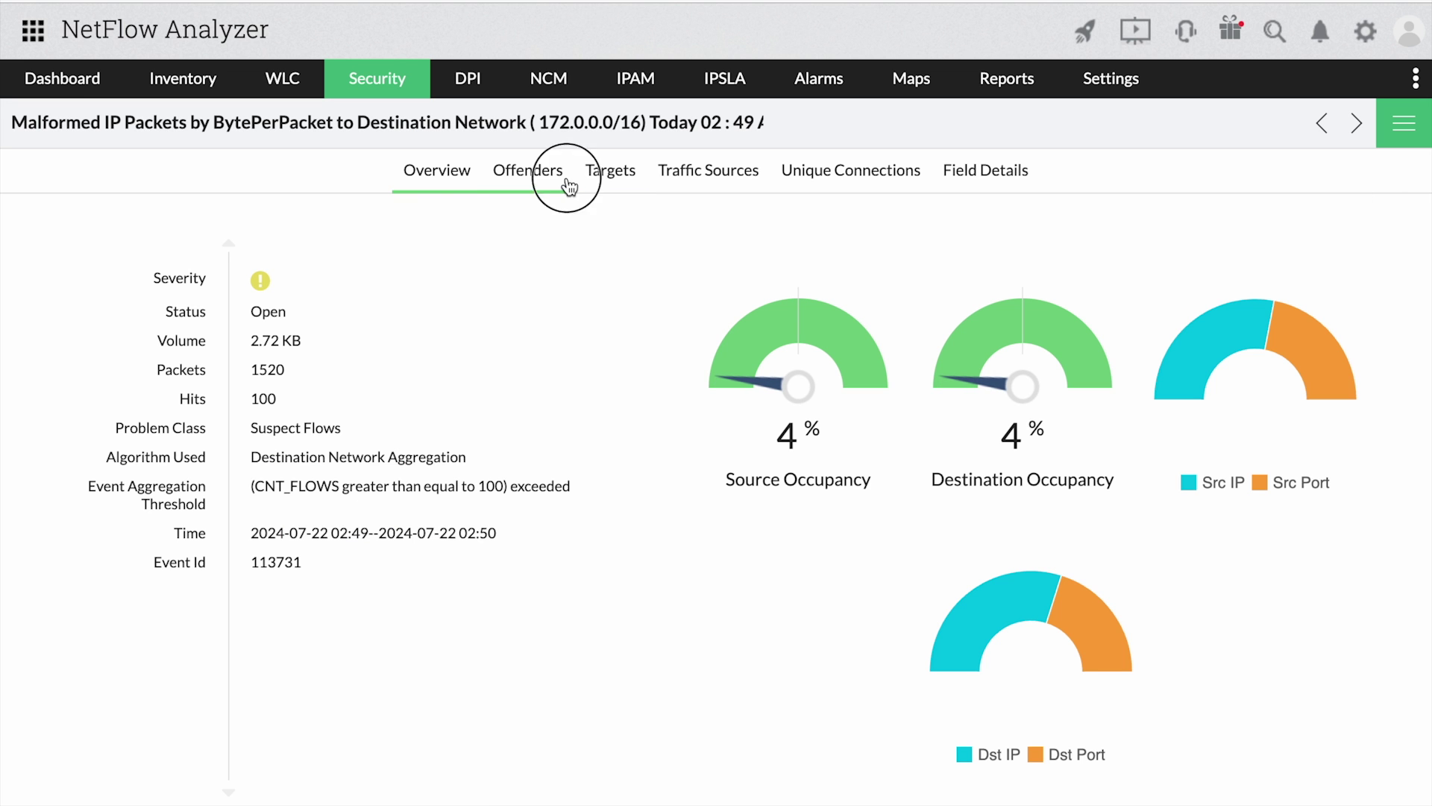
pyautogui.click(996, 179)
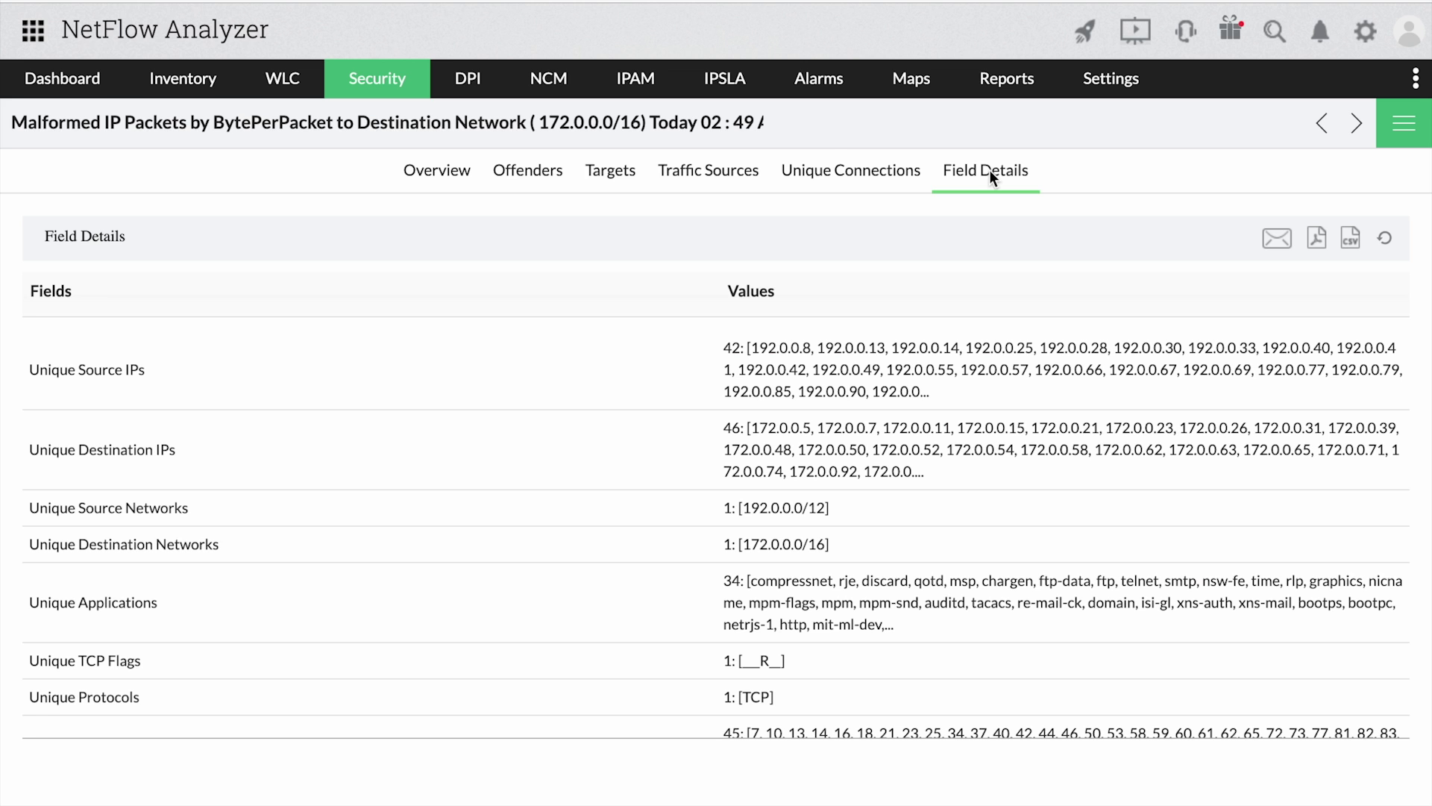
# Step: Open the DPI application list and switch it from TCP to UDP
pyautogui.click(470, 82)
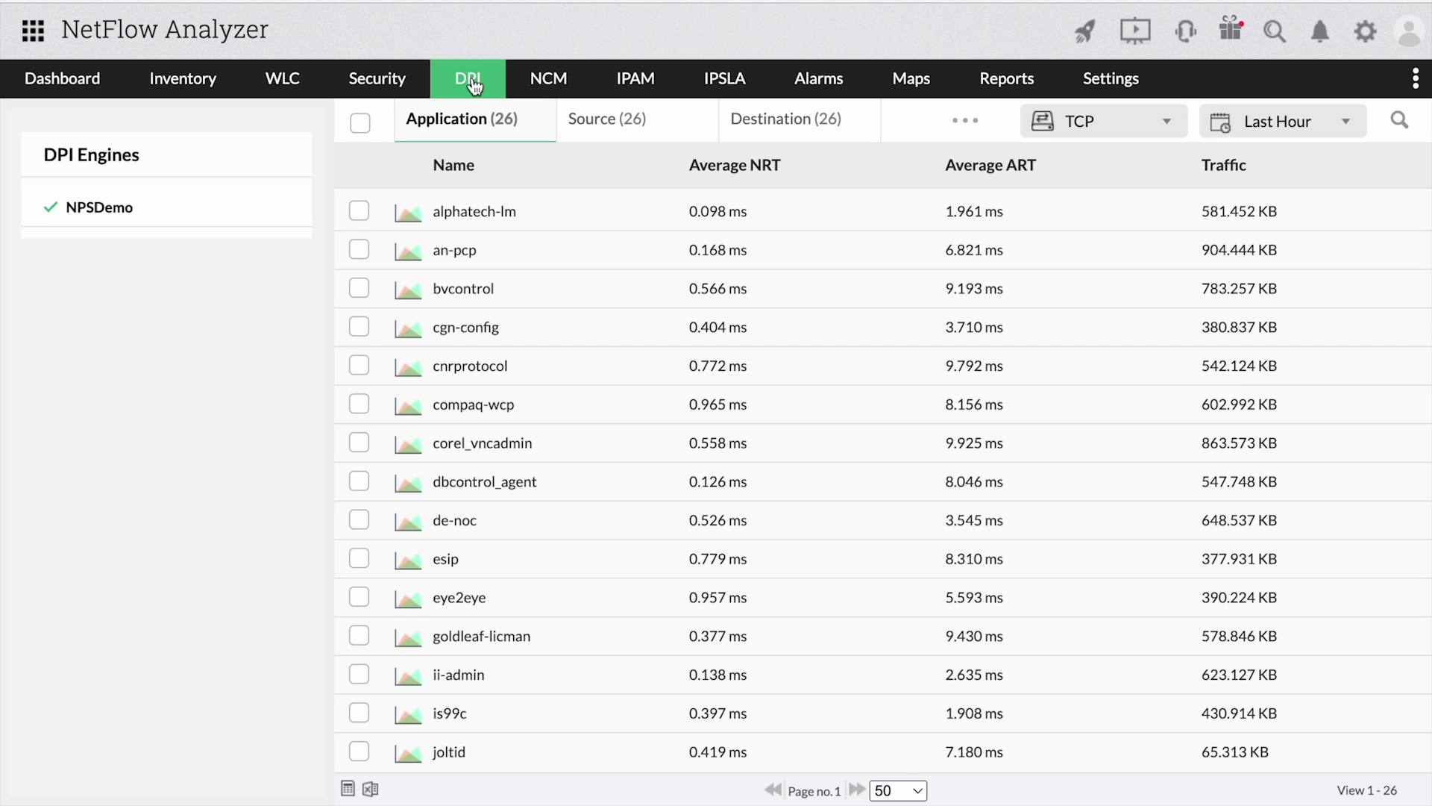
pyautogui.click(1148, 136)
pyautogui.click(1101, 199)
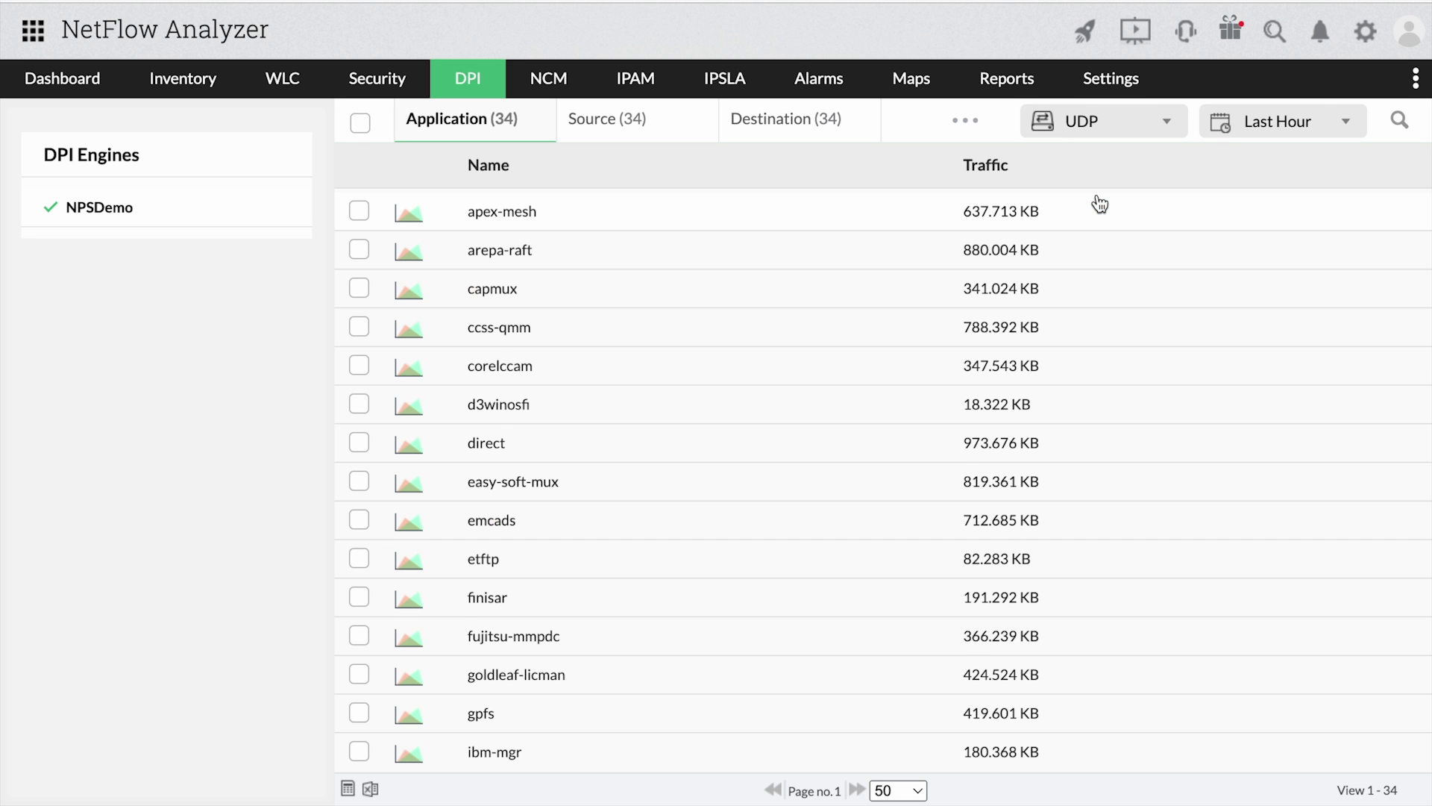
# Step: Review UDP traffic by source and destination address, then list the 27 conversations
pyautogui.click(655, 127)
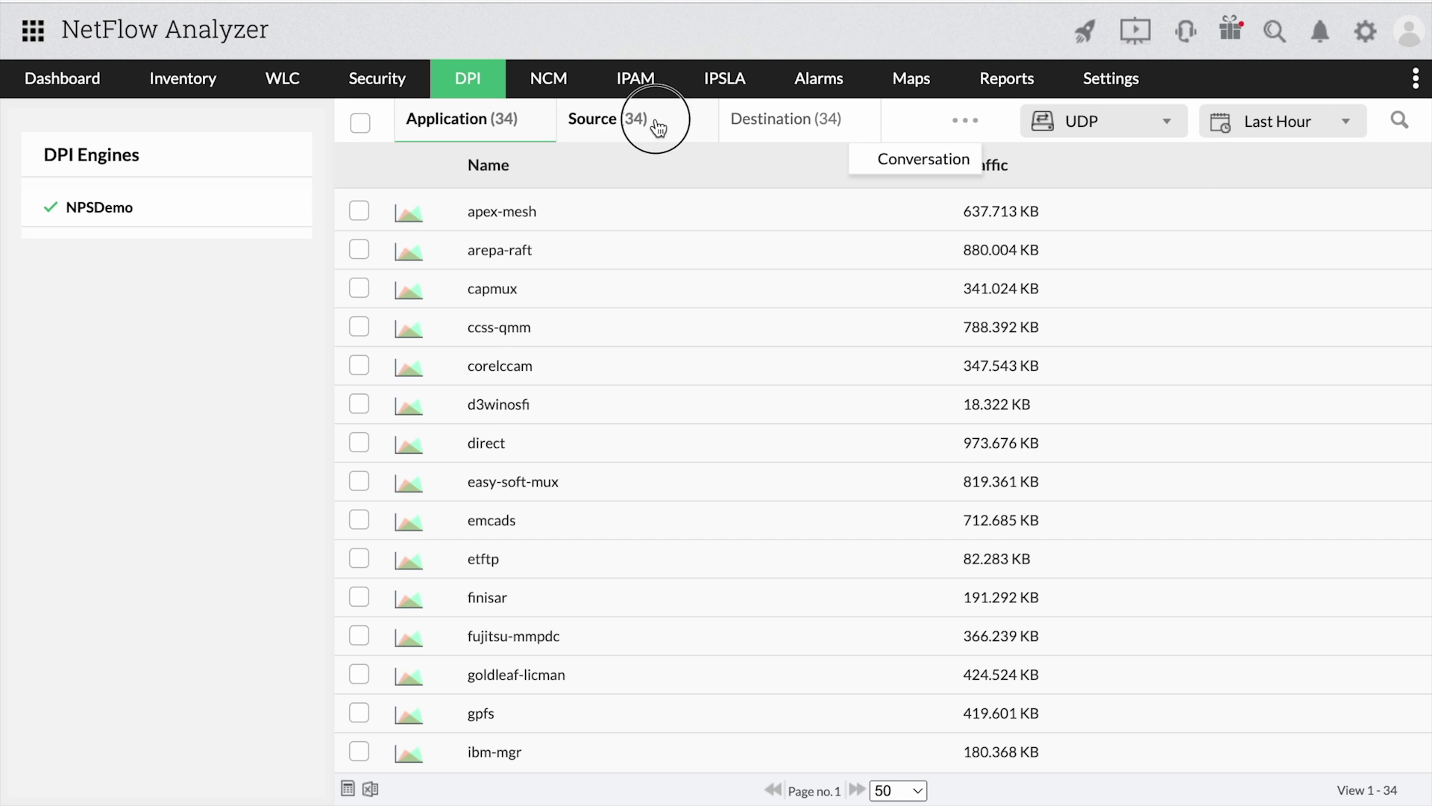
pyautogui.click(773, 125)
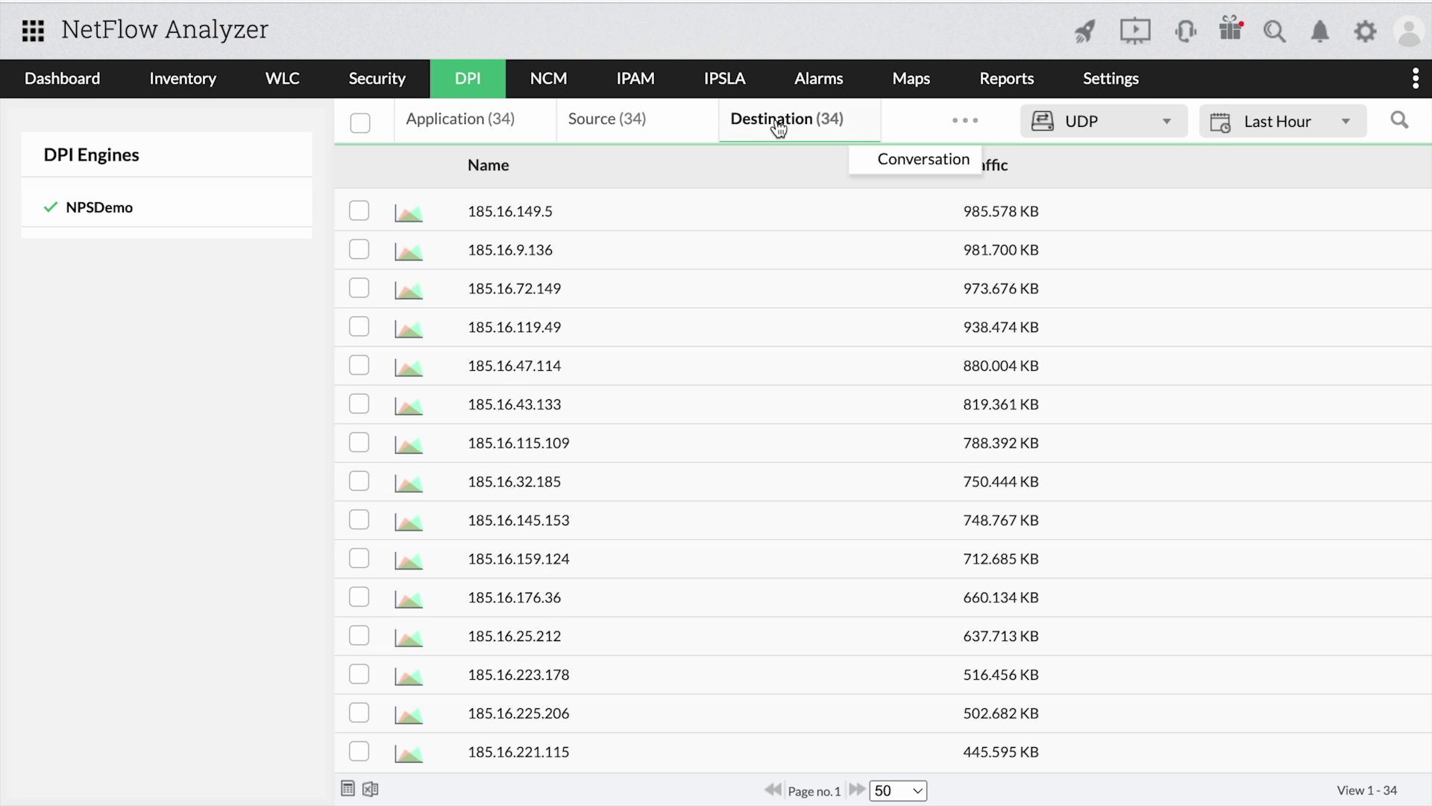
pyautogui.click(923, 159)
pyautogui.scroll(-10, 854, 487)
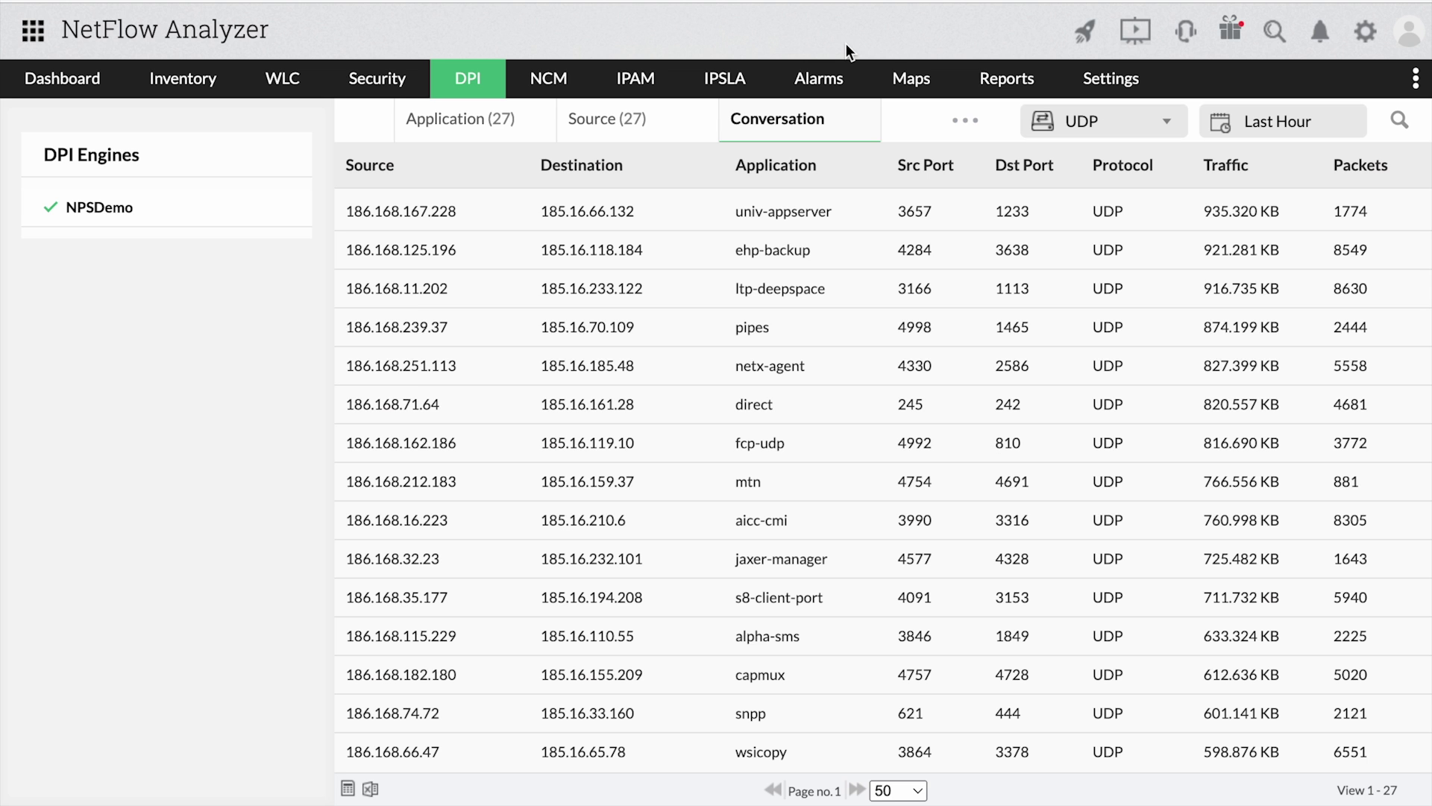
# Step: Start a new real-time alert profile with Access Point as the alert source
pyautogui.moveTo(843, 81)
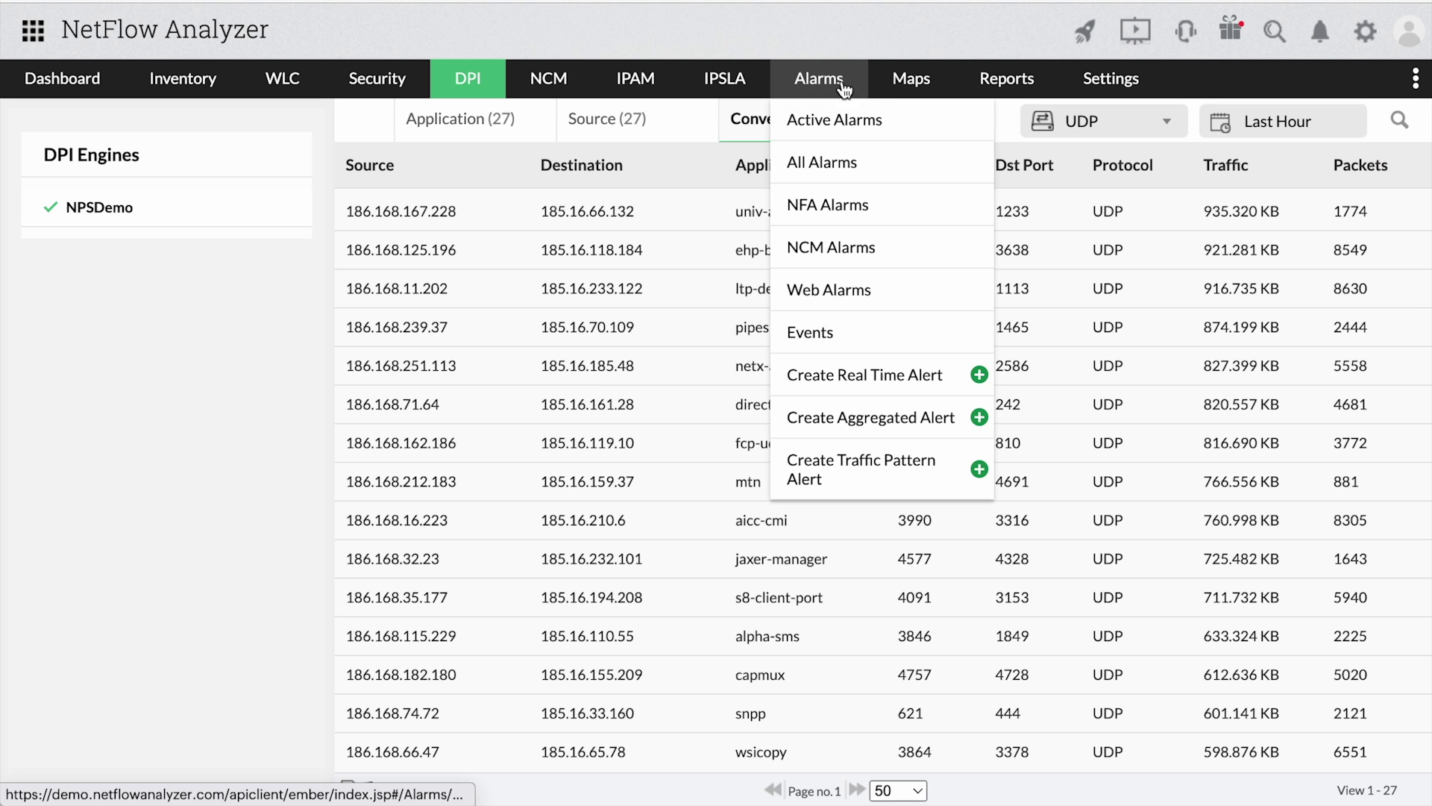
pyautogui.click(865, 382)
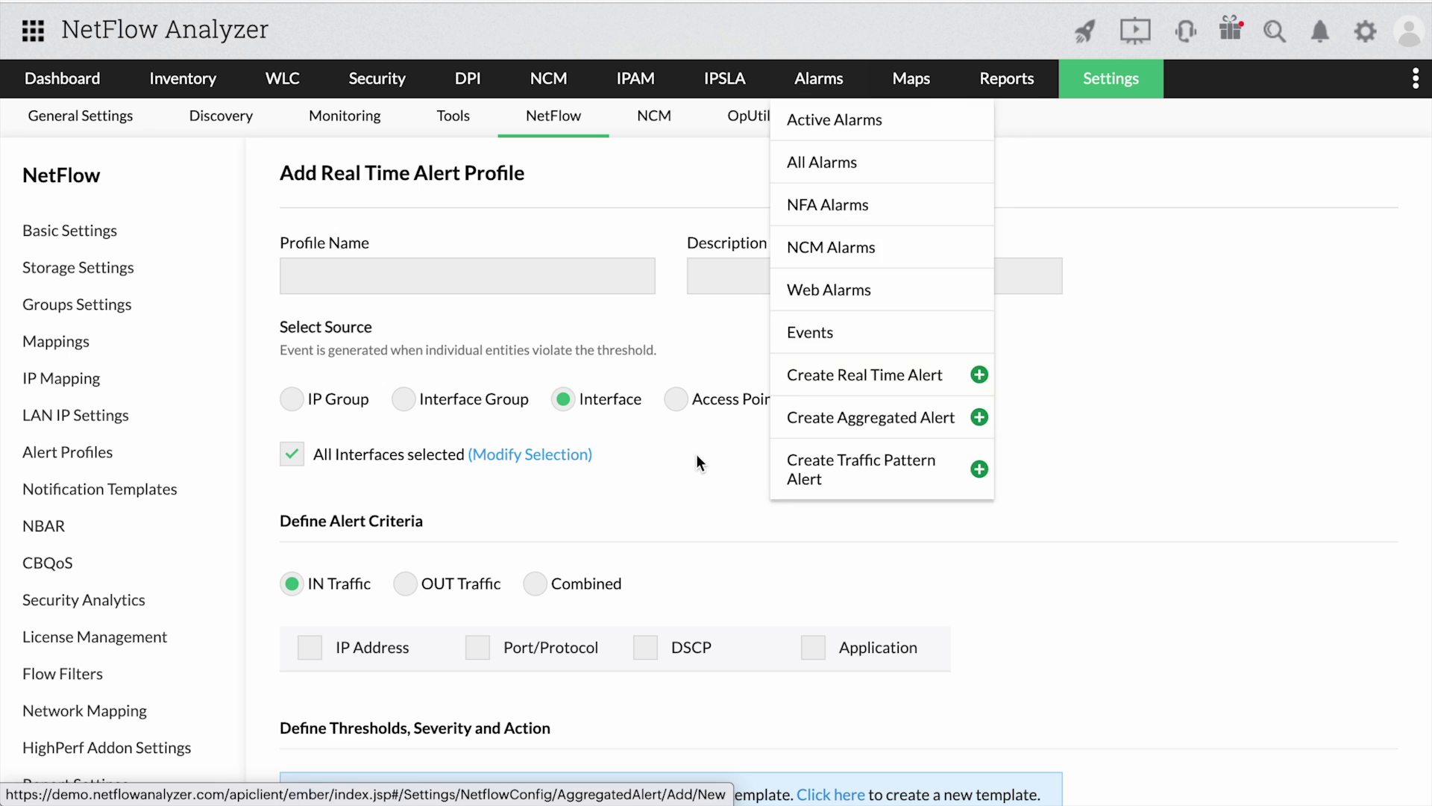
pyautogui.click(407, 400)
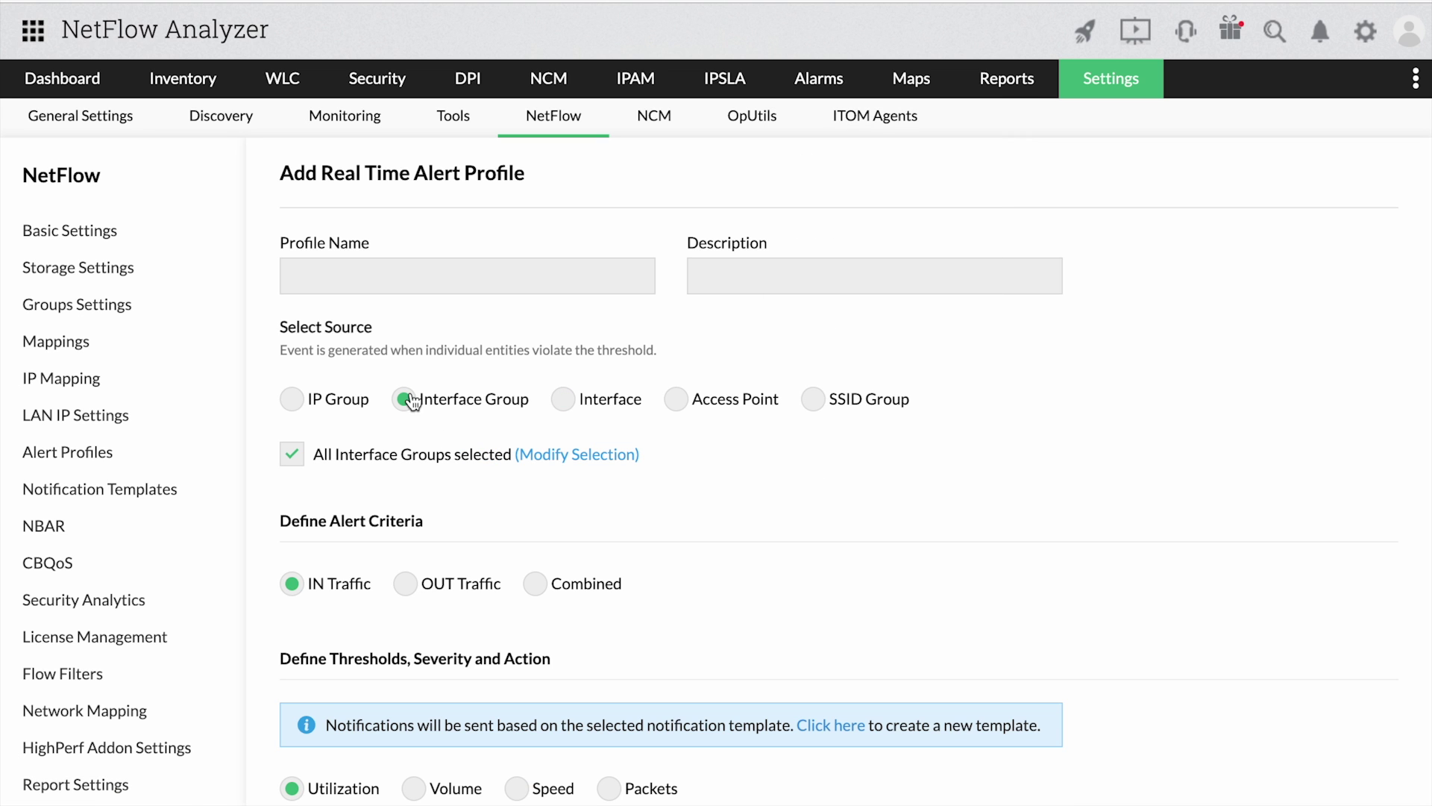
pyautogui.click(293, 399)
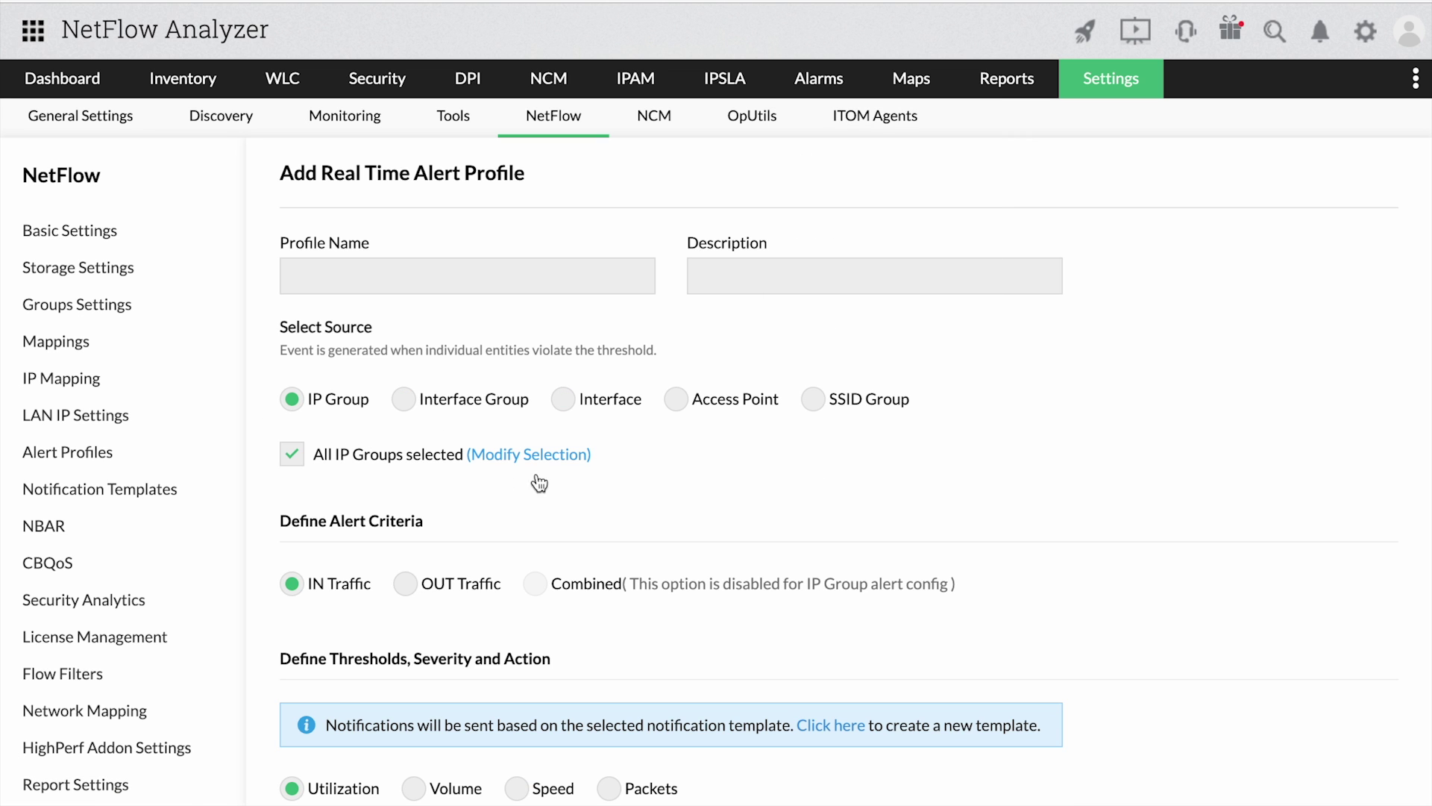
pyautogui.click(677, 400)
# Step: Set the alert severity to Critical and the notification template to Email
pyautogui.scroll(-5, 674, 539)
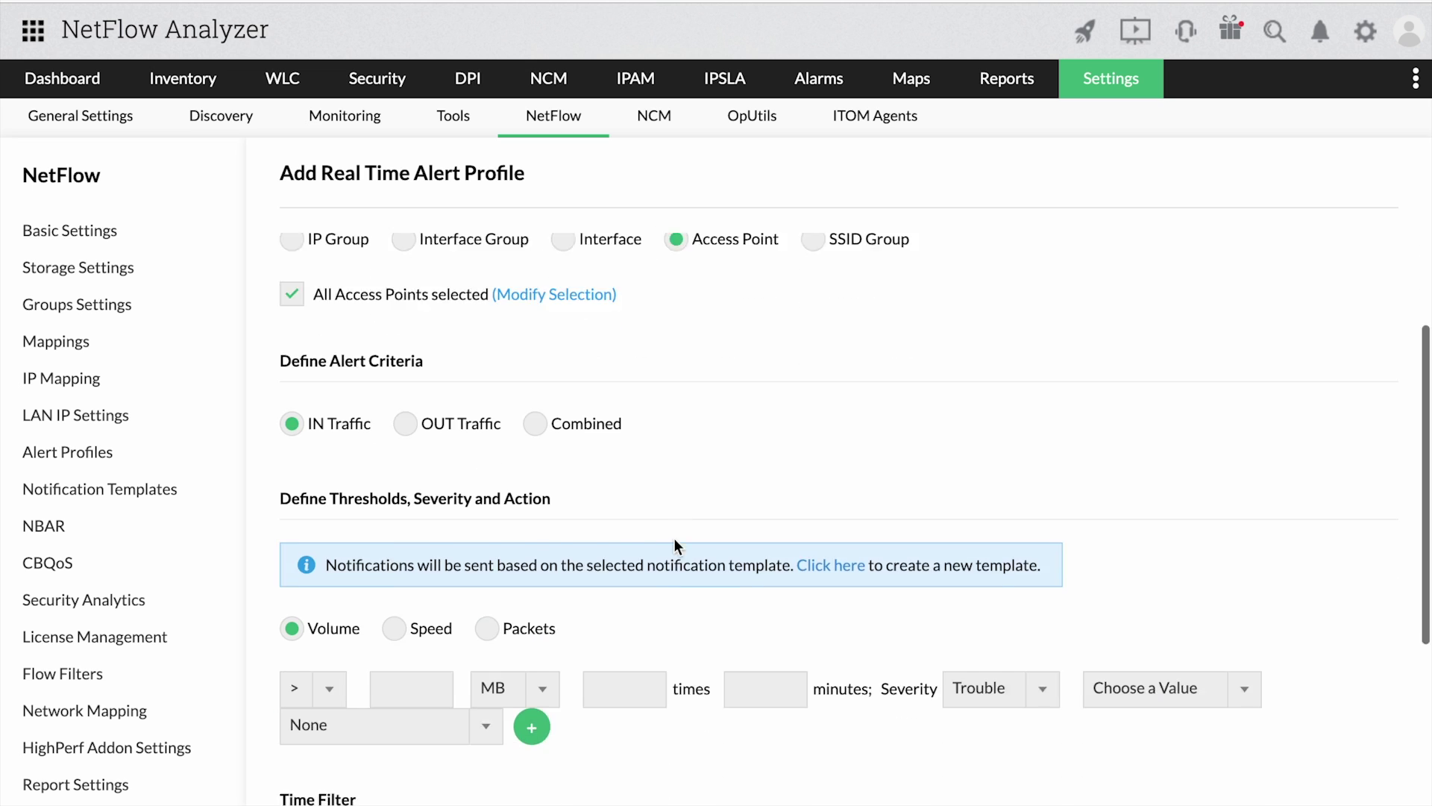
pyautogui.click(1045, 478)
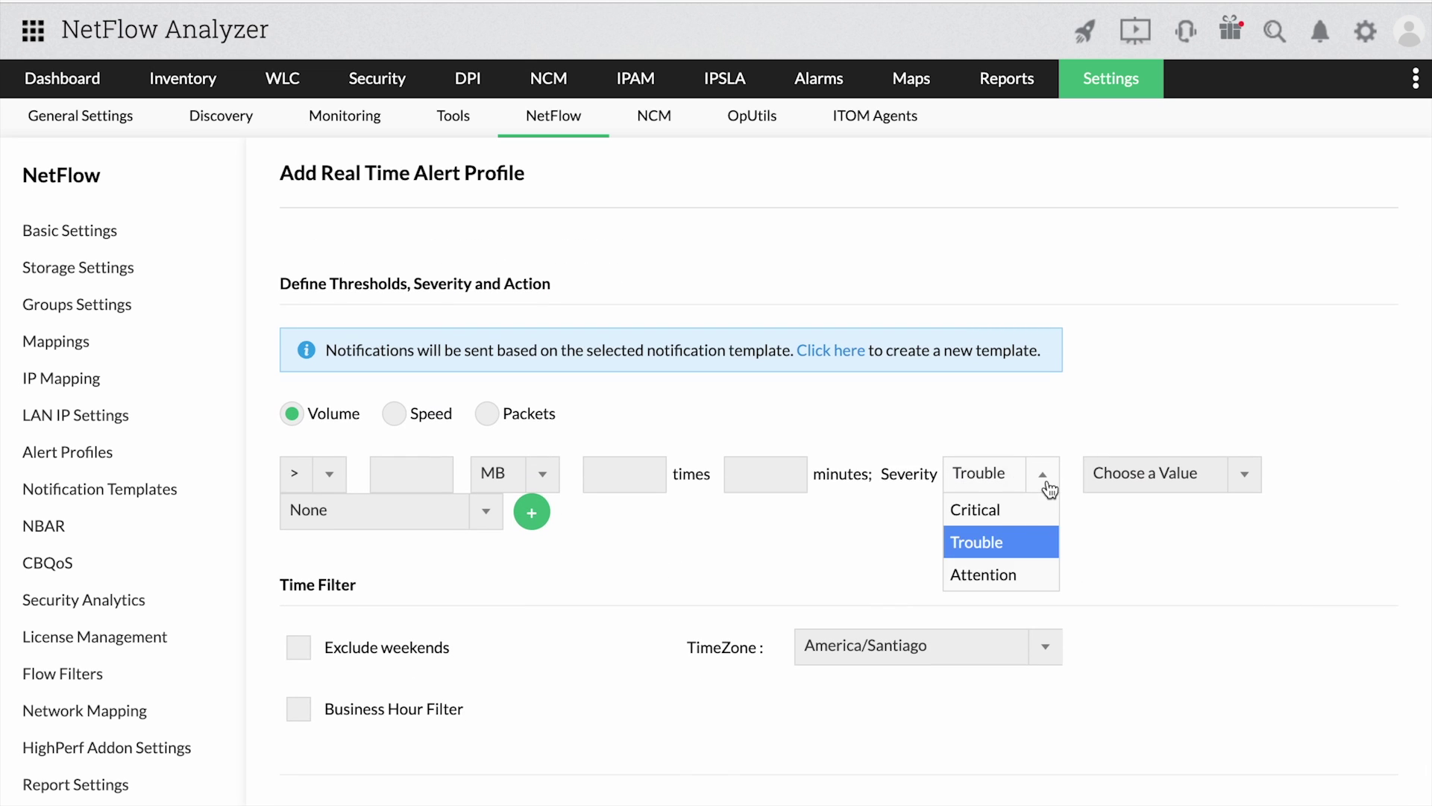
pyautogui.click(1017, 508)
pyautogui.click(1244, 489)
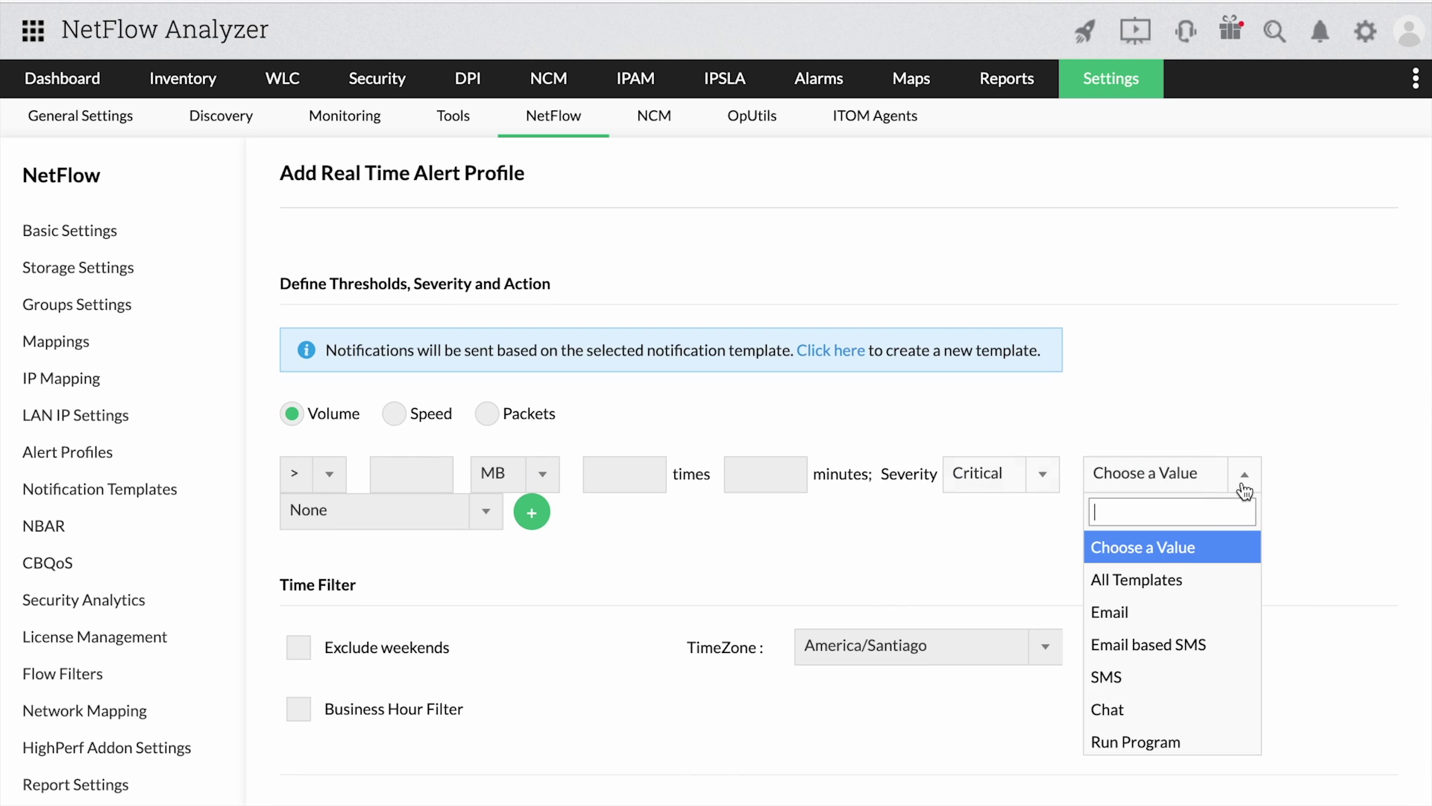
pyautogui.click(1181, 615)
# Step: Start a new notification template, view the Invoke a Webhook form, then switch to Log a Ticket
pyautogui.click(840, 356)
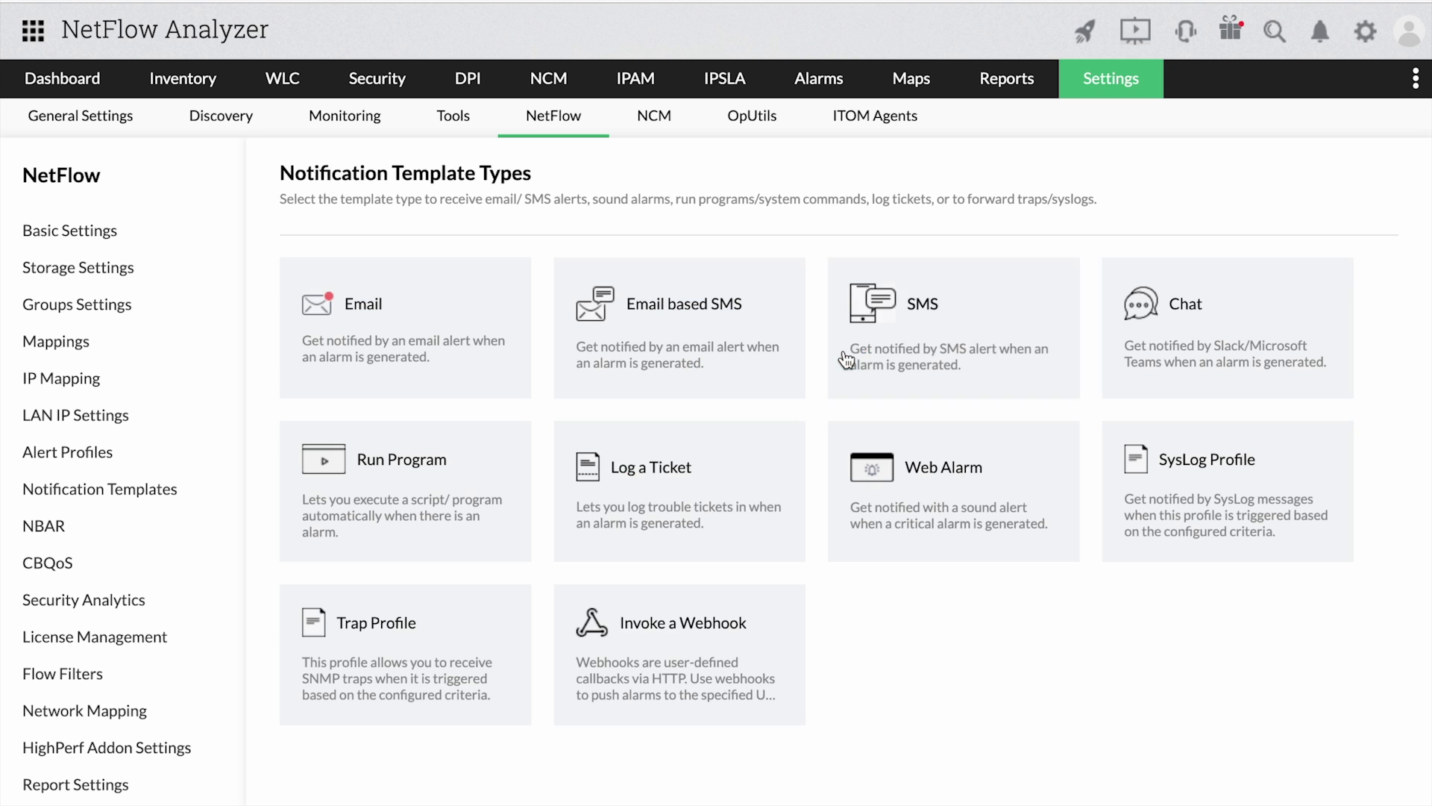
pyautogui.click(717, 619)
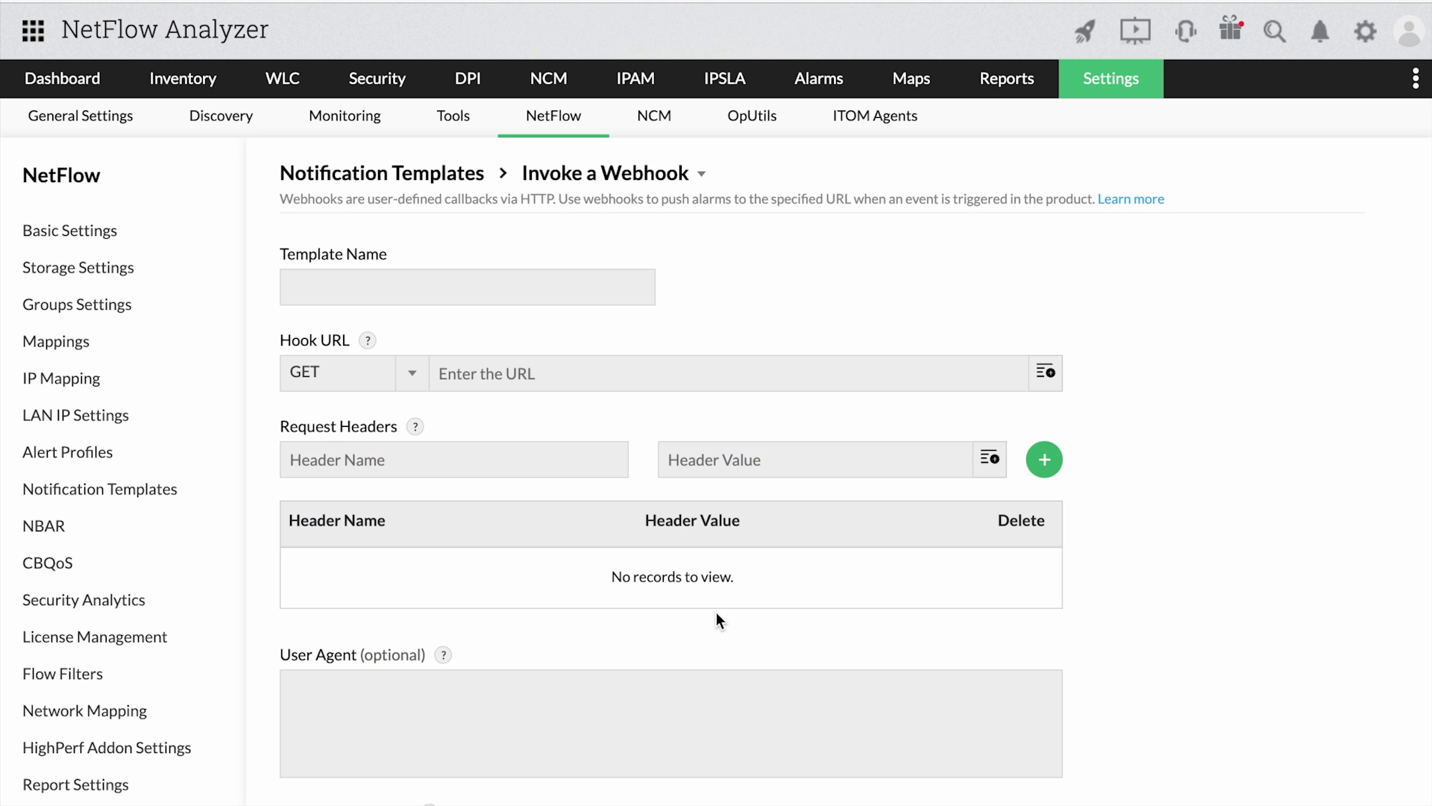
pyautogui.click(699, 173)
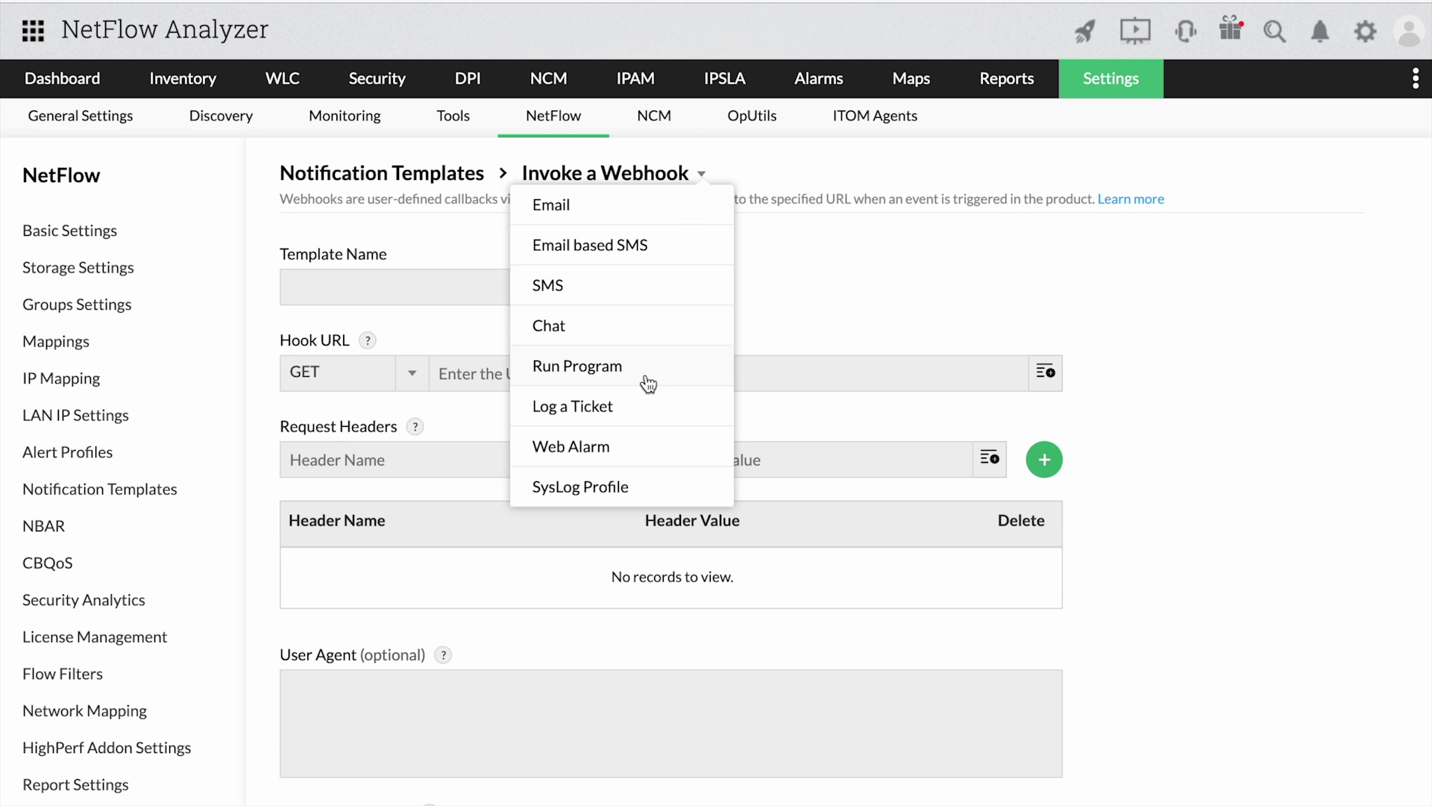
pyautogui.click(650, 406)
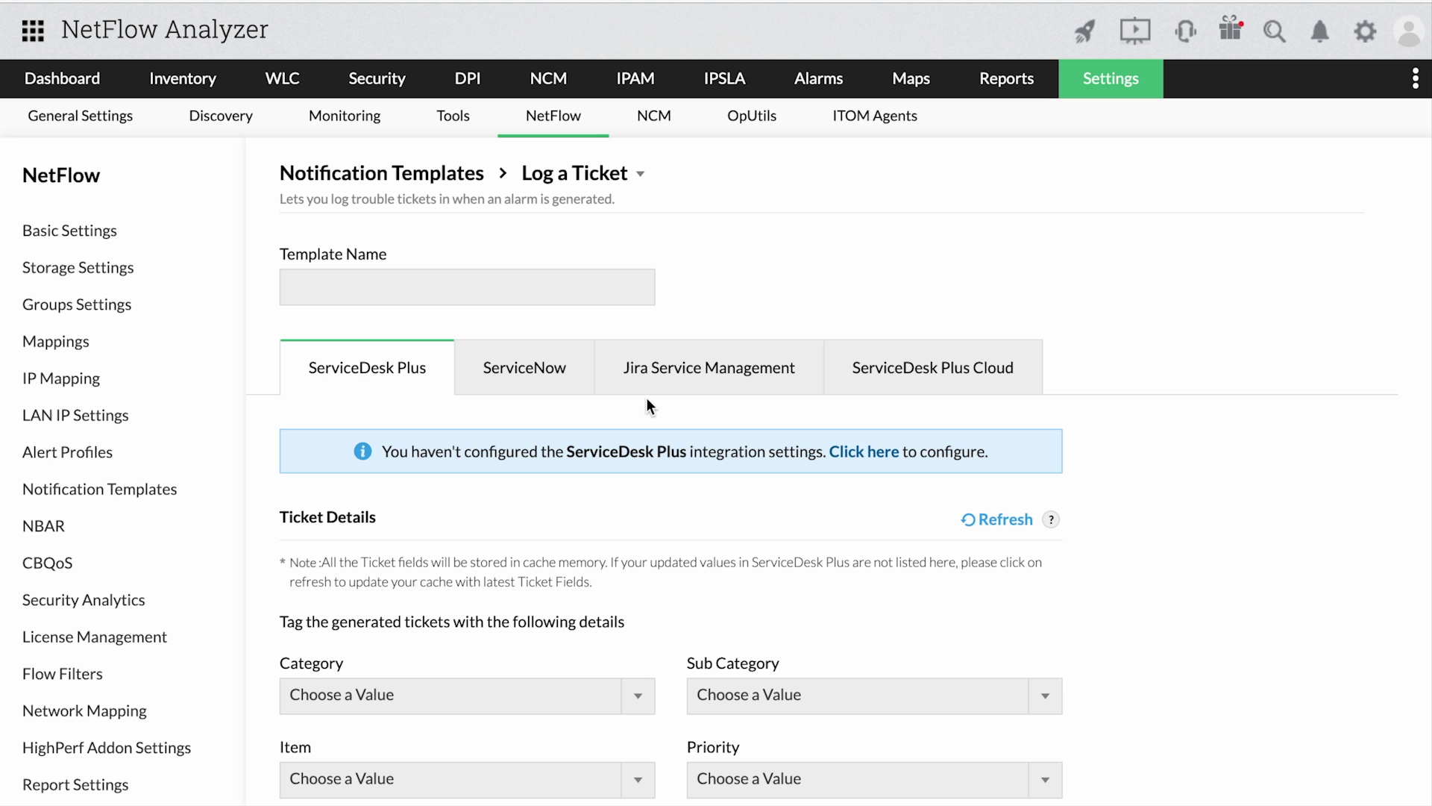
# Step: Compare ServiceNow, Jira Service Management and ServiceDesk Plus Cloud ticket fields, then switch to Slack Chat
pyautogui.click(579, 377)
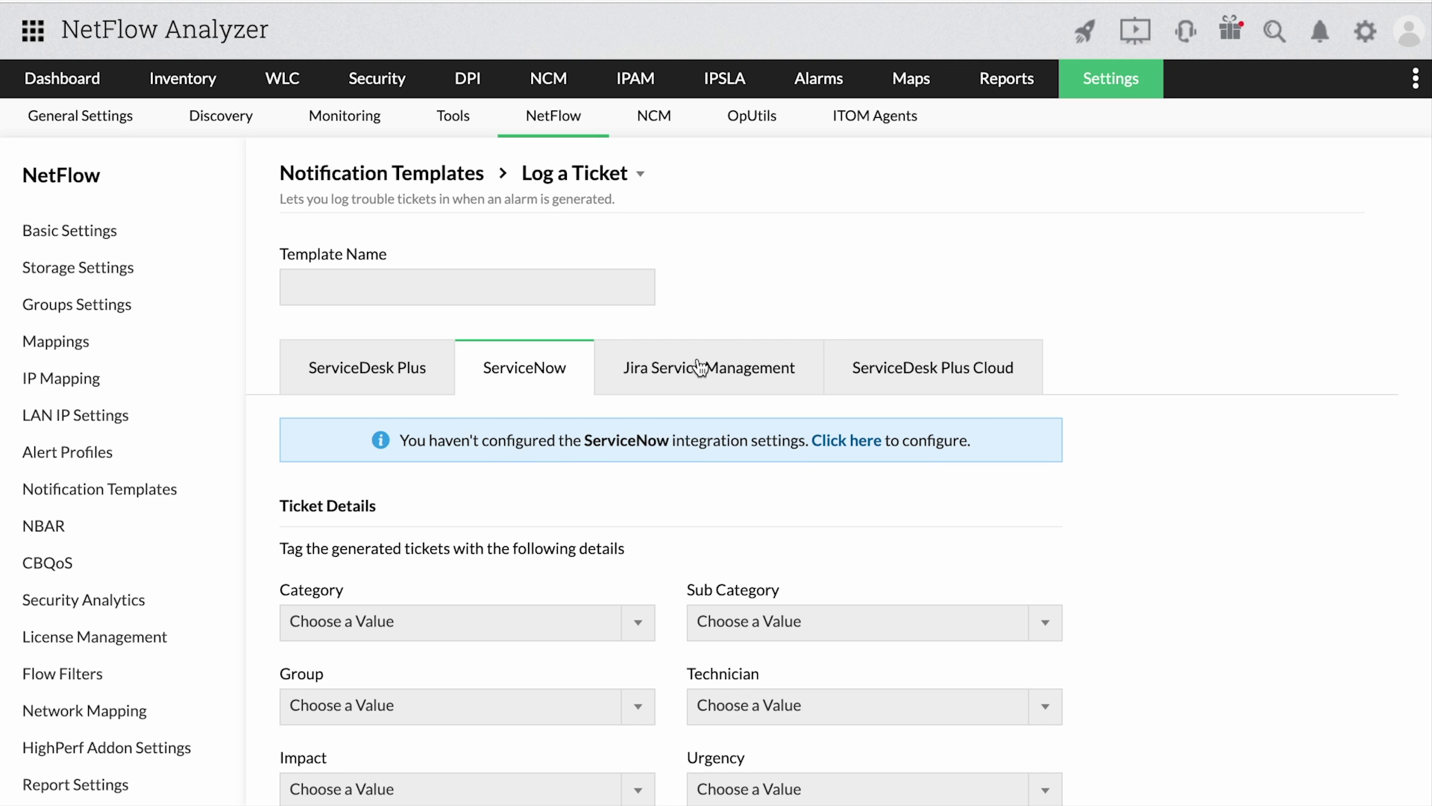
pyautogui.click(727, 376)
pyautogui.click(894, 364)
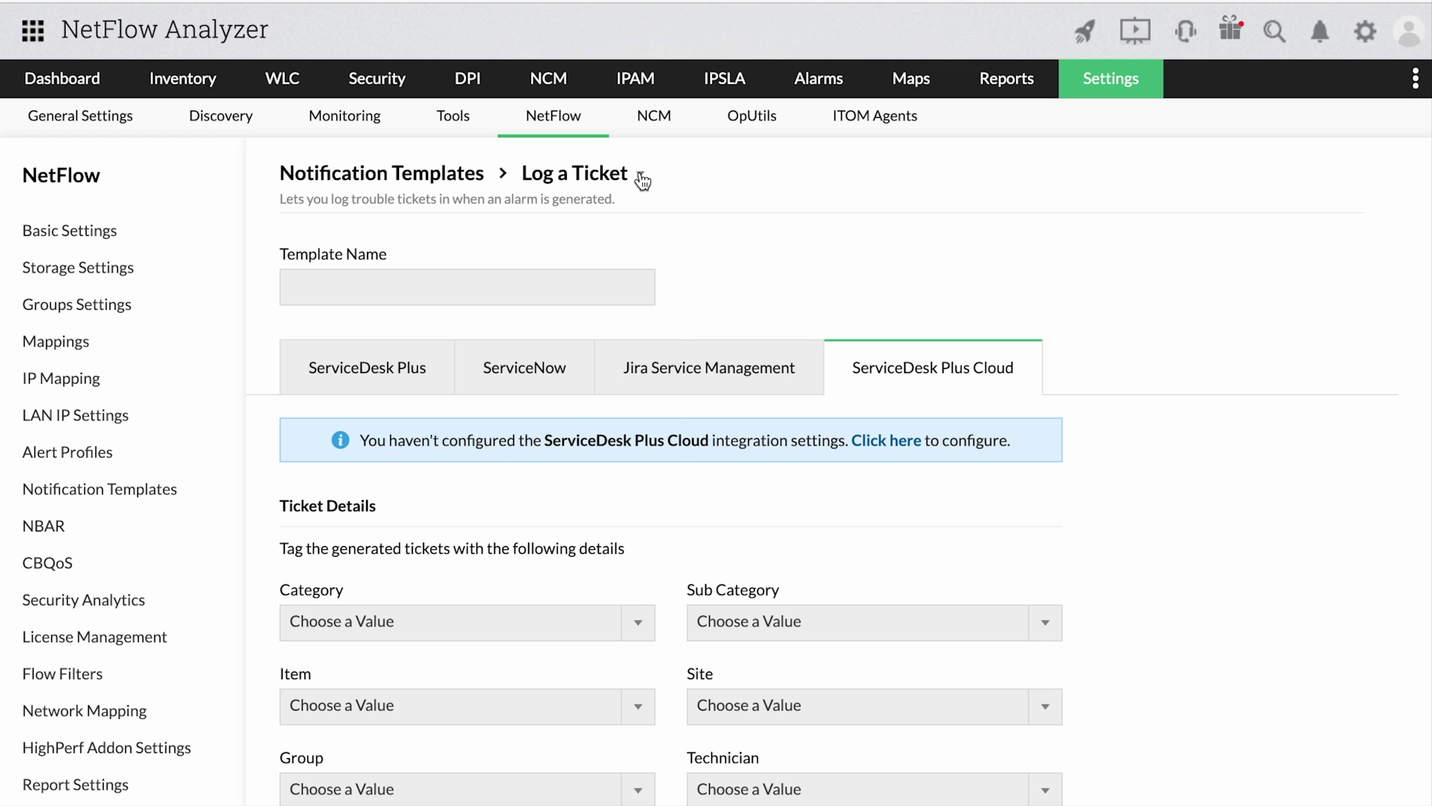
pyautogui.click(640, 178)
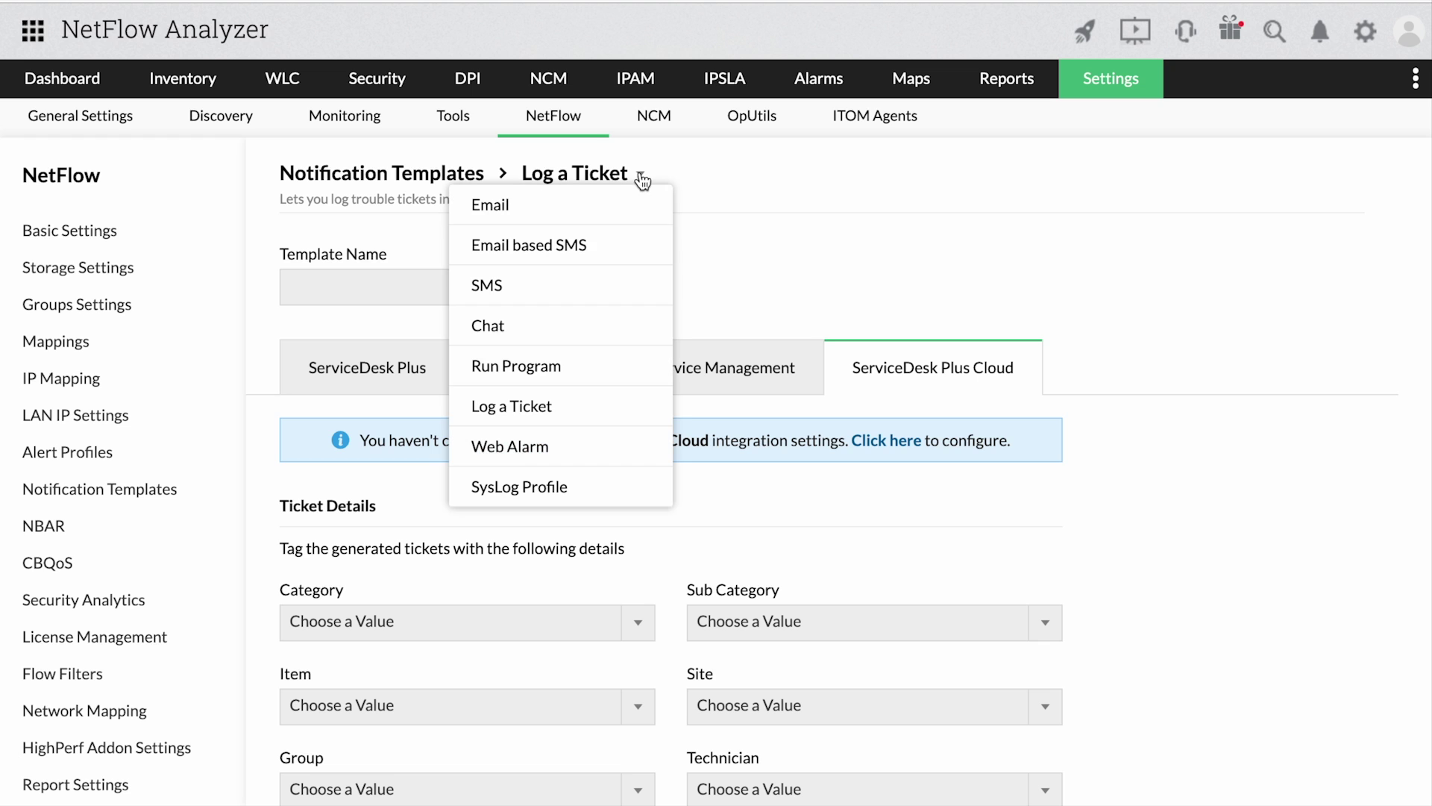
pyautogui.click(588, 326)
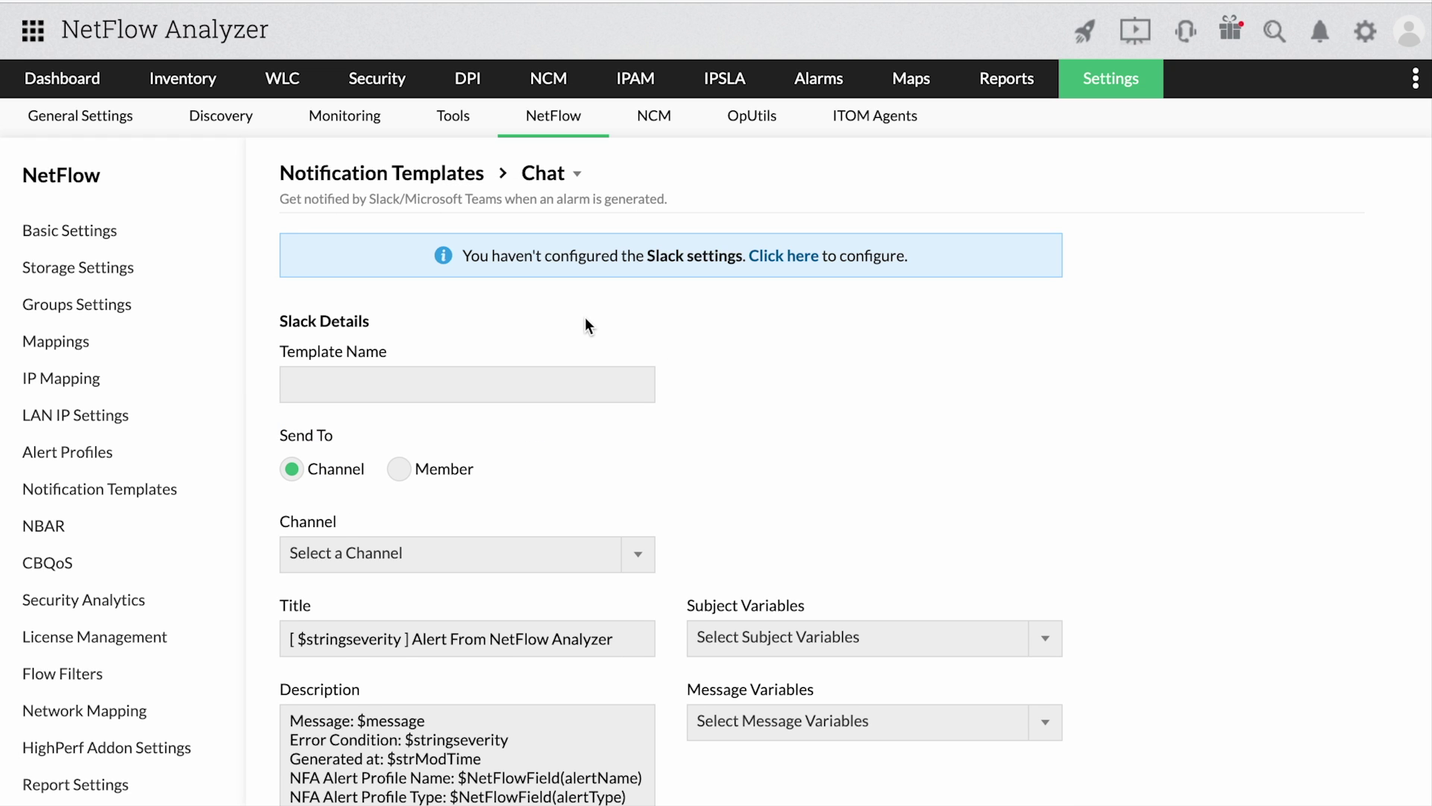
# Step: Open the NetFlow Capacity Planning Report, then browse through the Forensics traffic report
pyautogui.moveTo(994, 70)
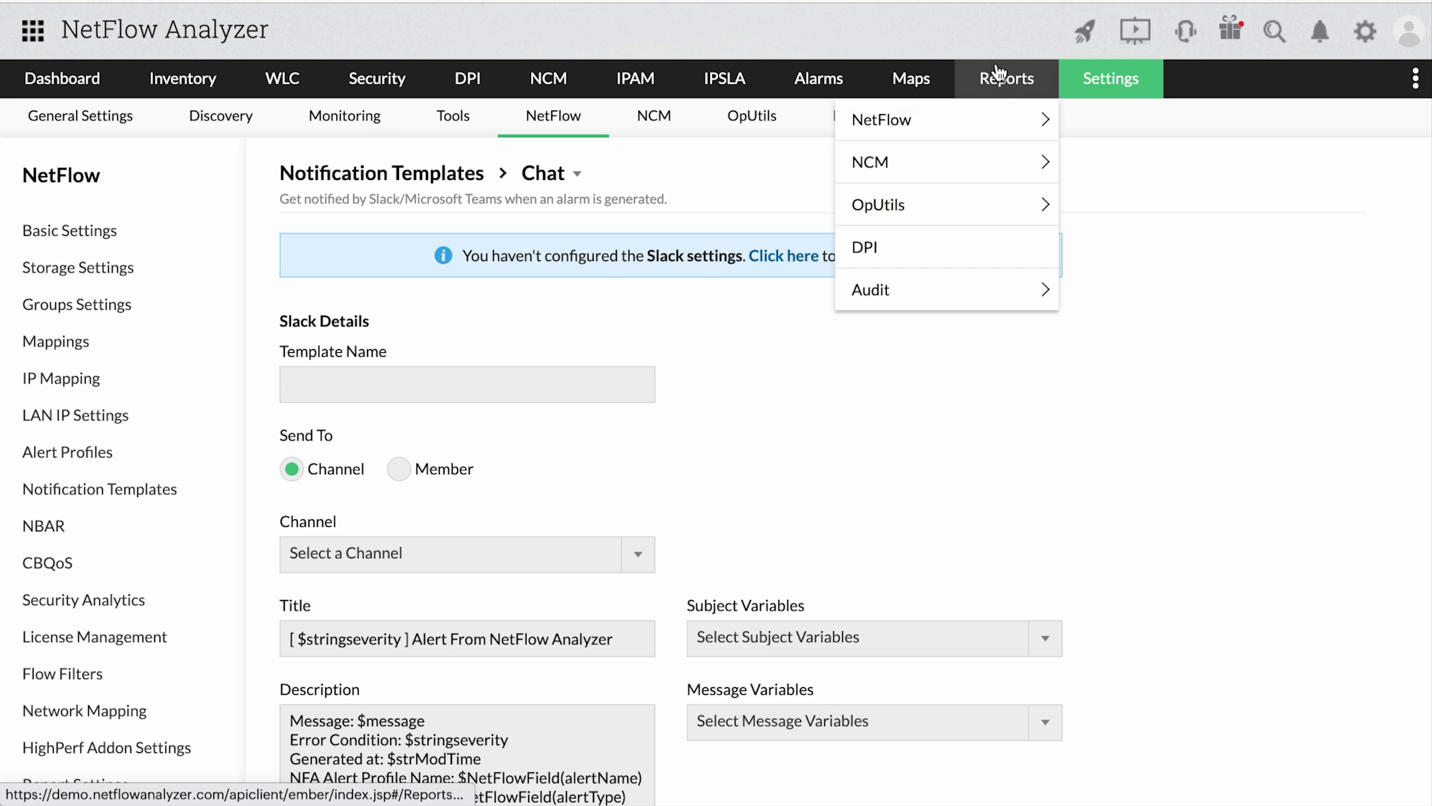
pyautogui.moveTo(1007, 131)
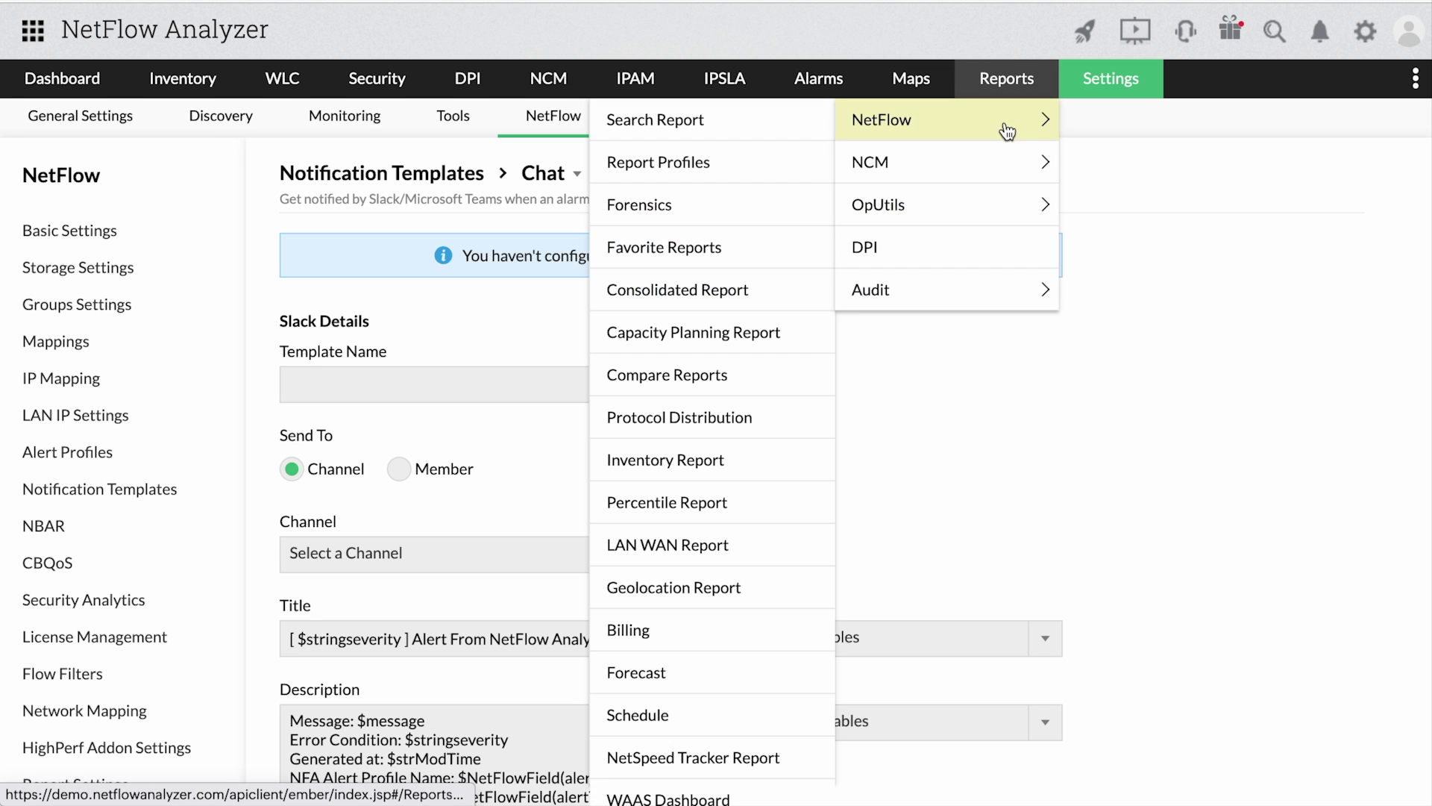
pyautogui.click(728, 340)
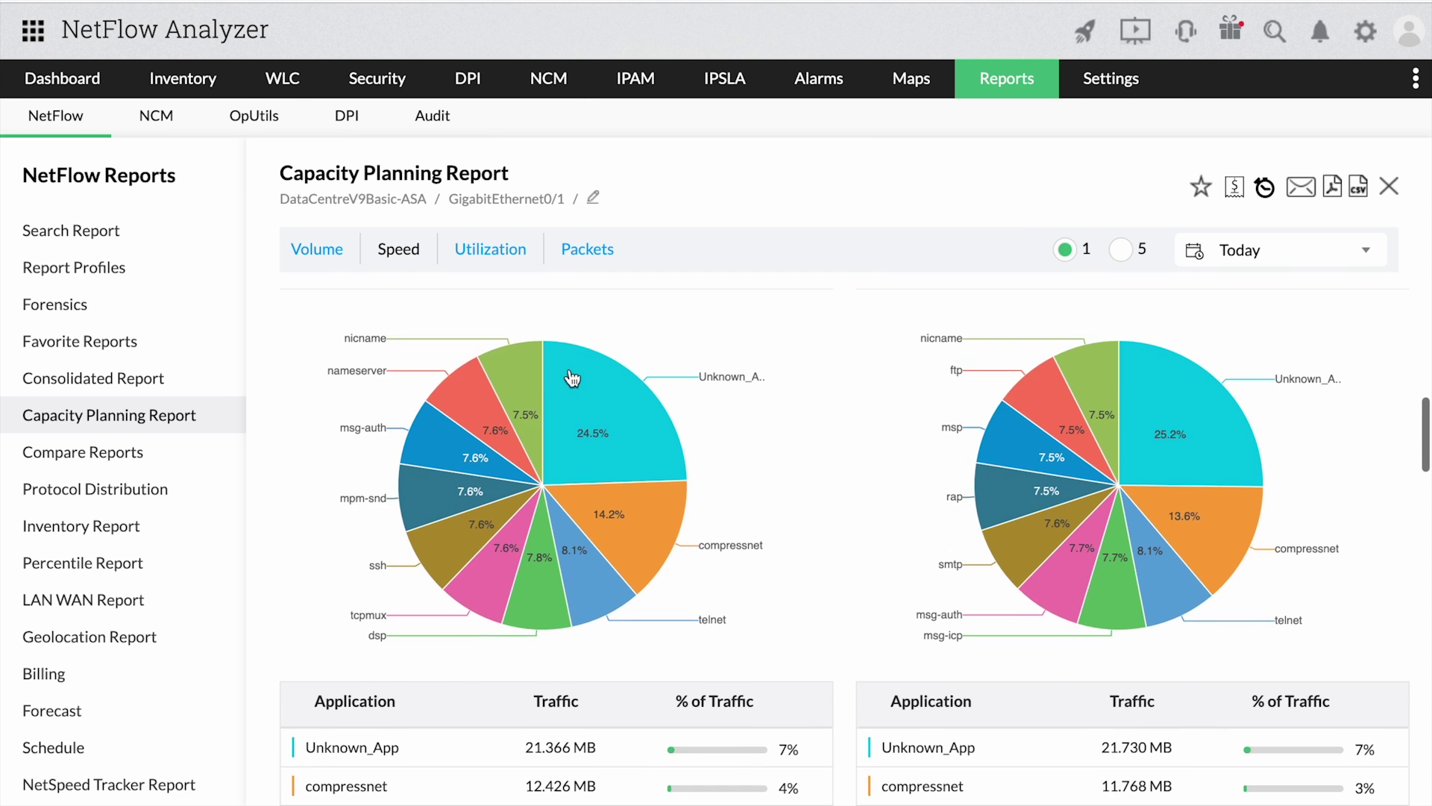
pyautogui.click(149, 314)
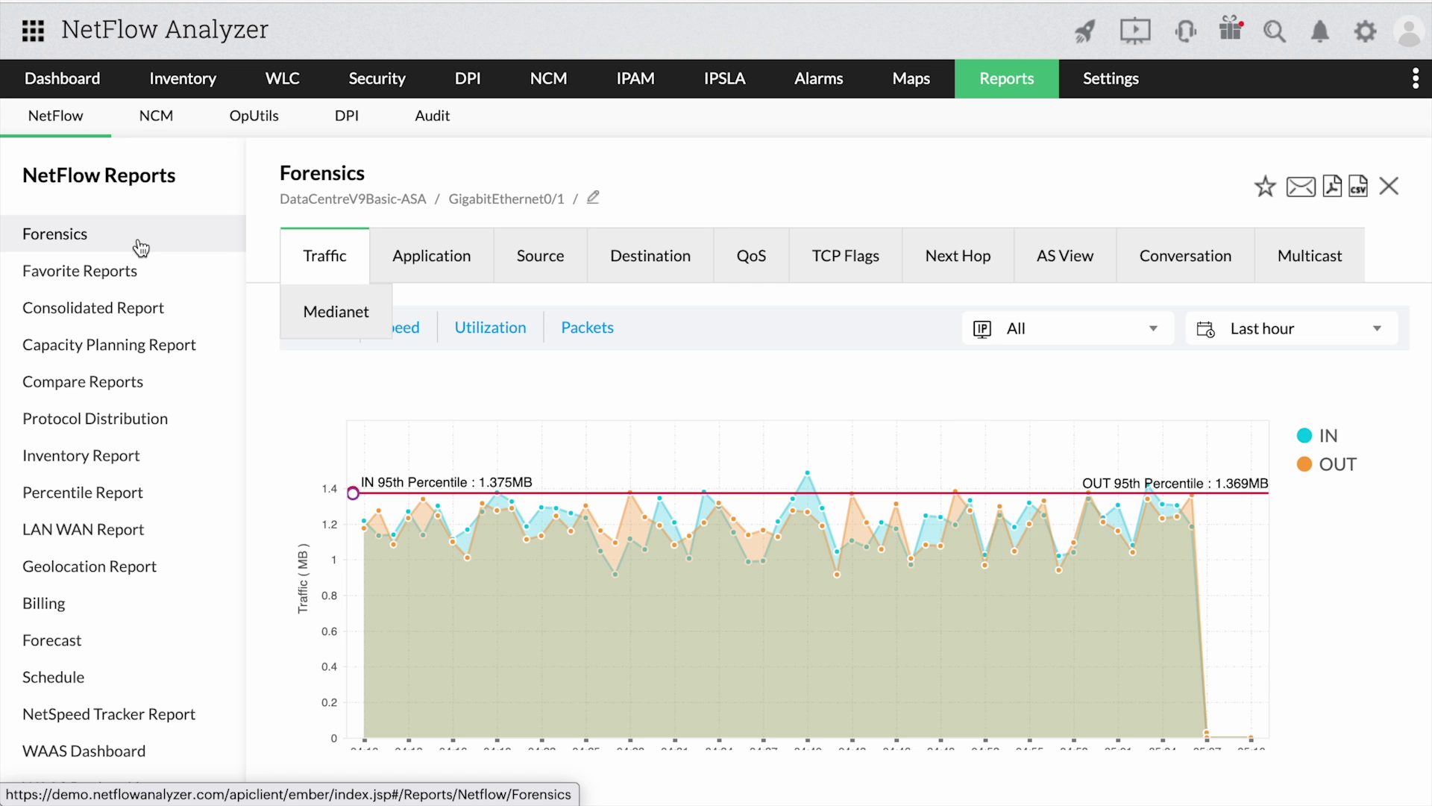
pyautogui.scroll(-1, 310, 457)
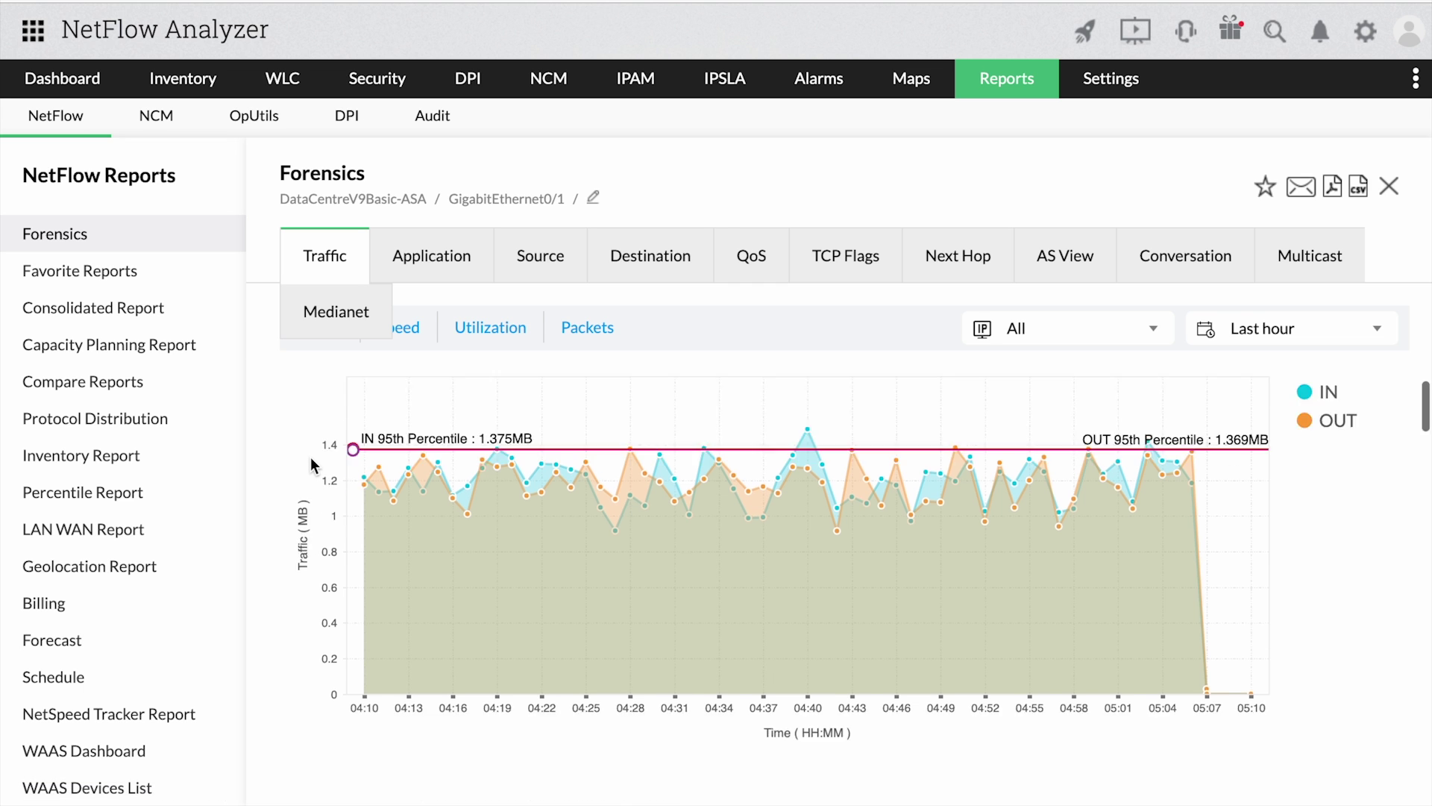
pyautogui.scroll(-15, 310, 457)
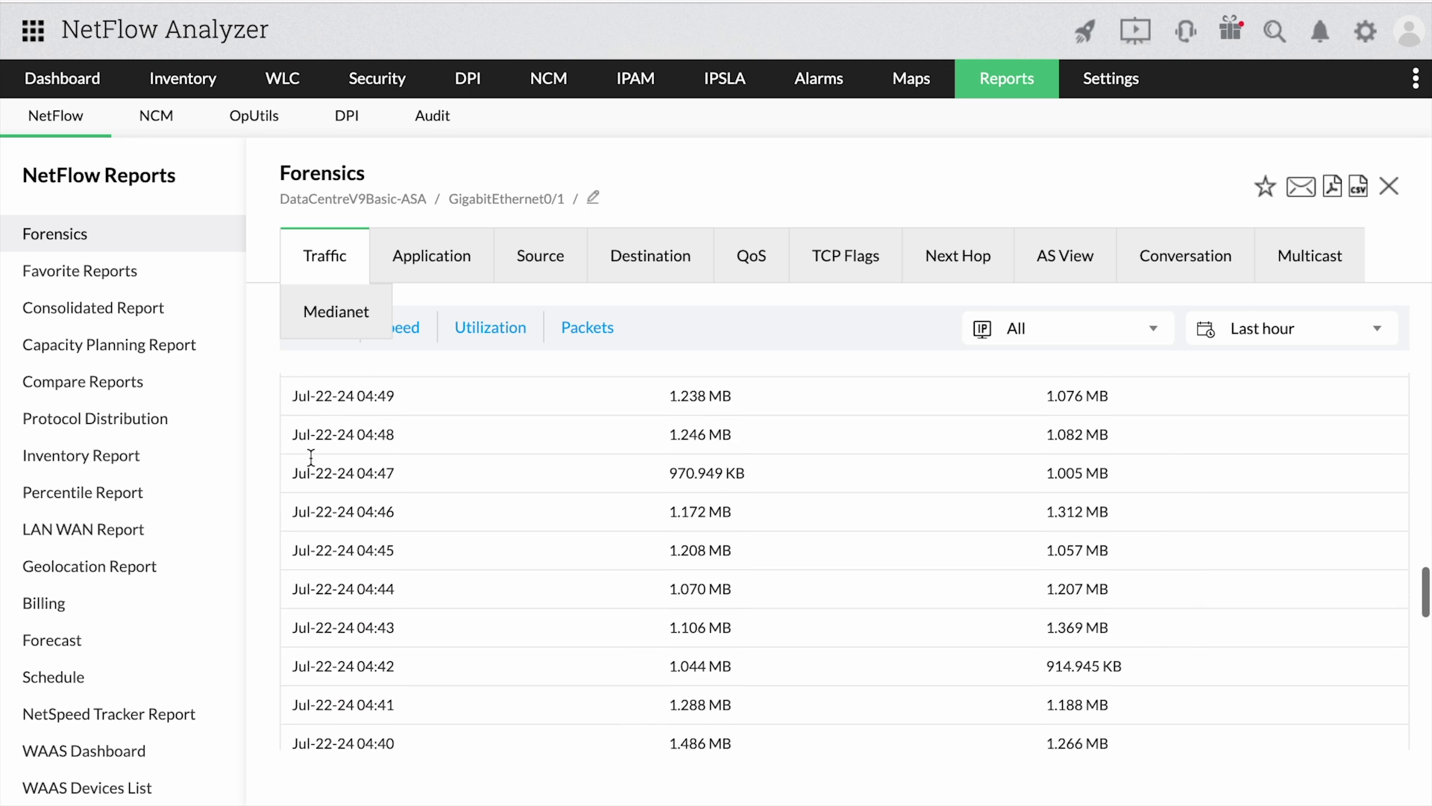
pyautogui.scroll(-1, 311, 457)
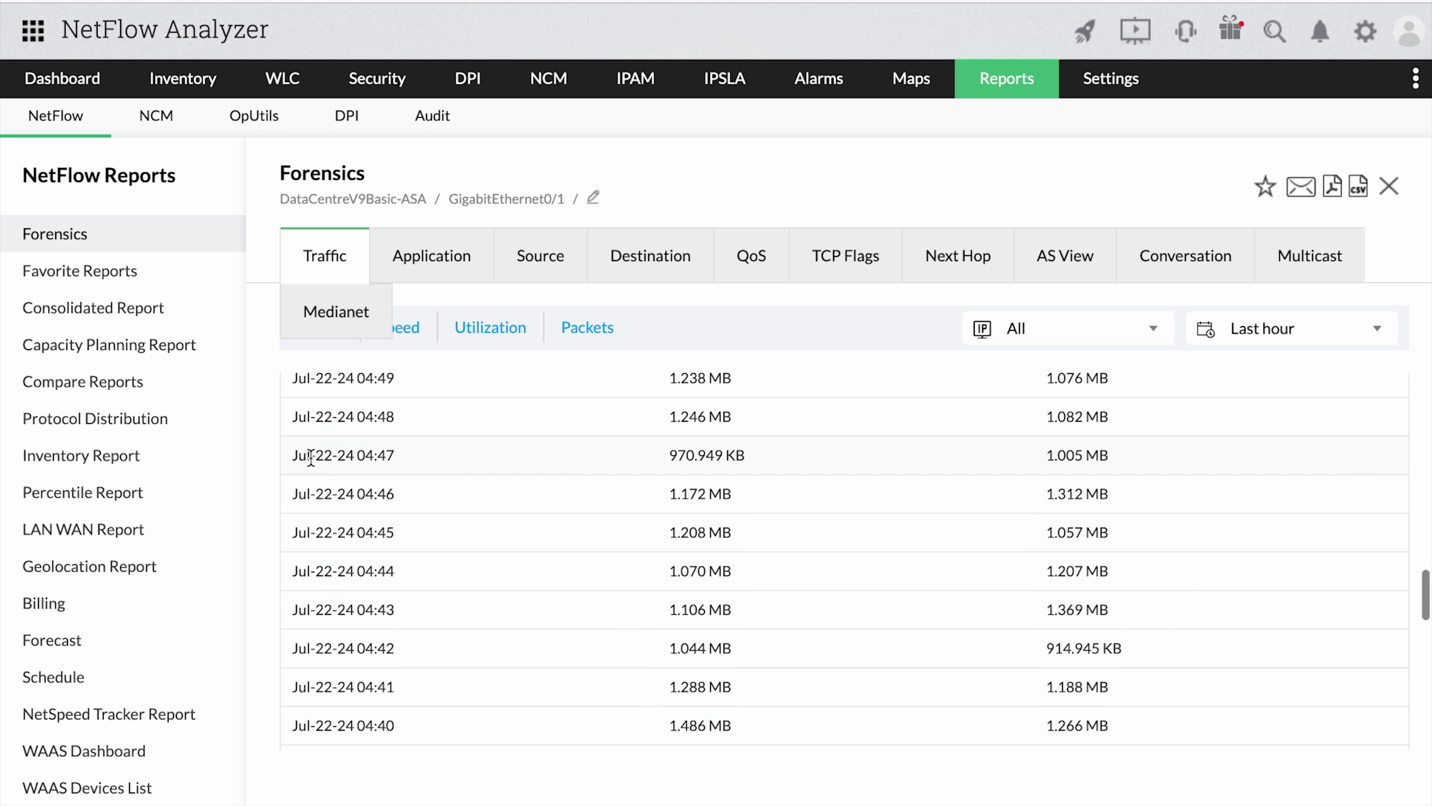
# Step: View Compare Reports and the Consolidated Report, ending on the 7-day GigabitEthernet0/1 Forecast
pyautogui.click(179, 385)
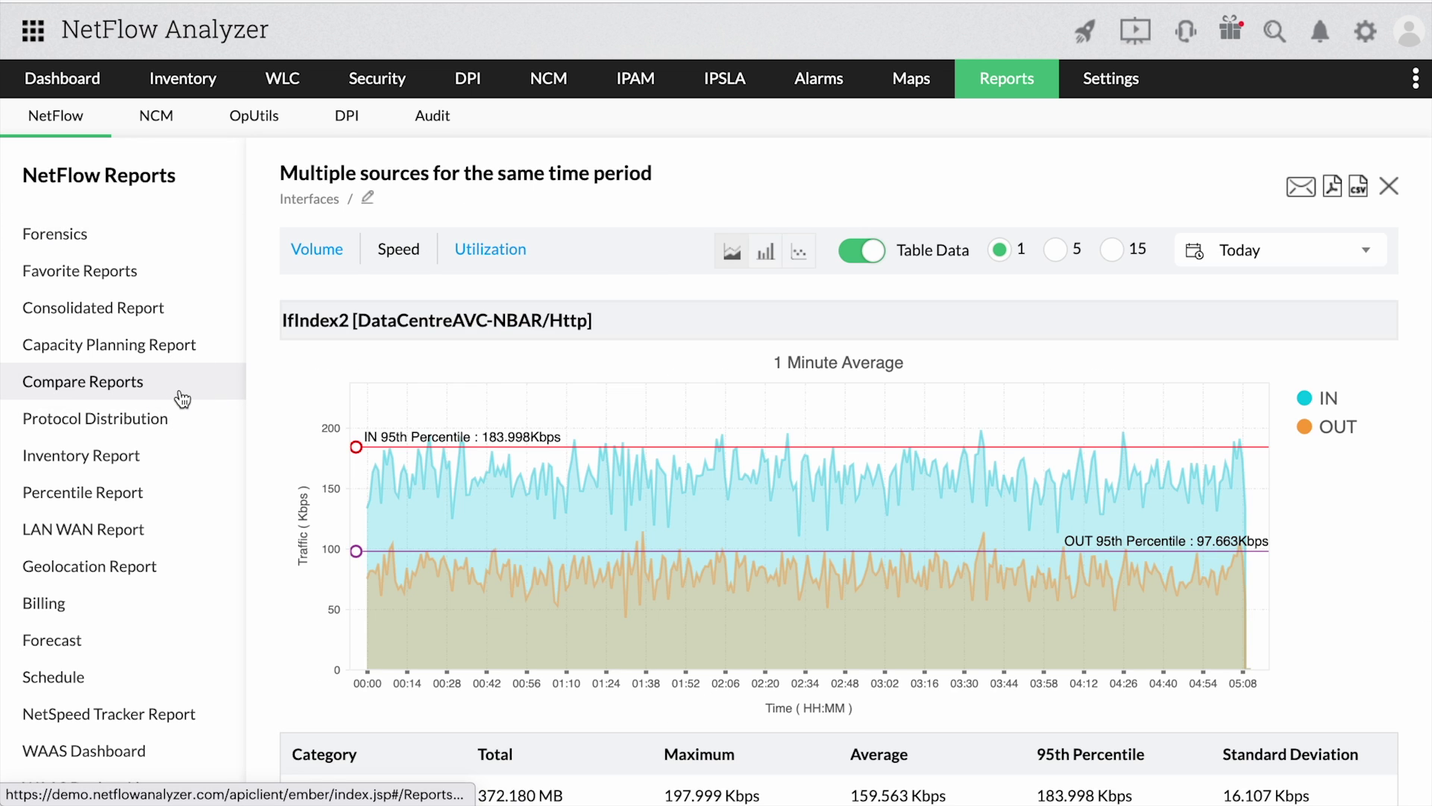
pyautogui.click(187, 313)
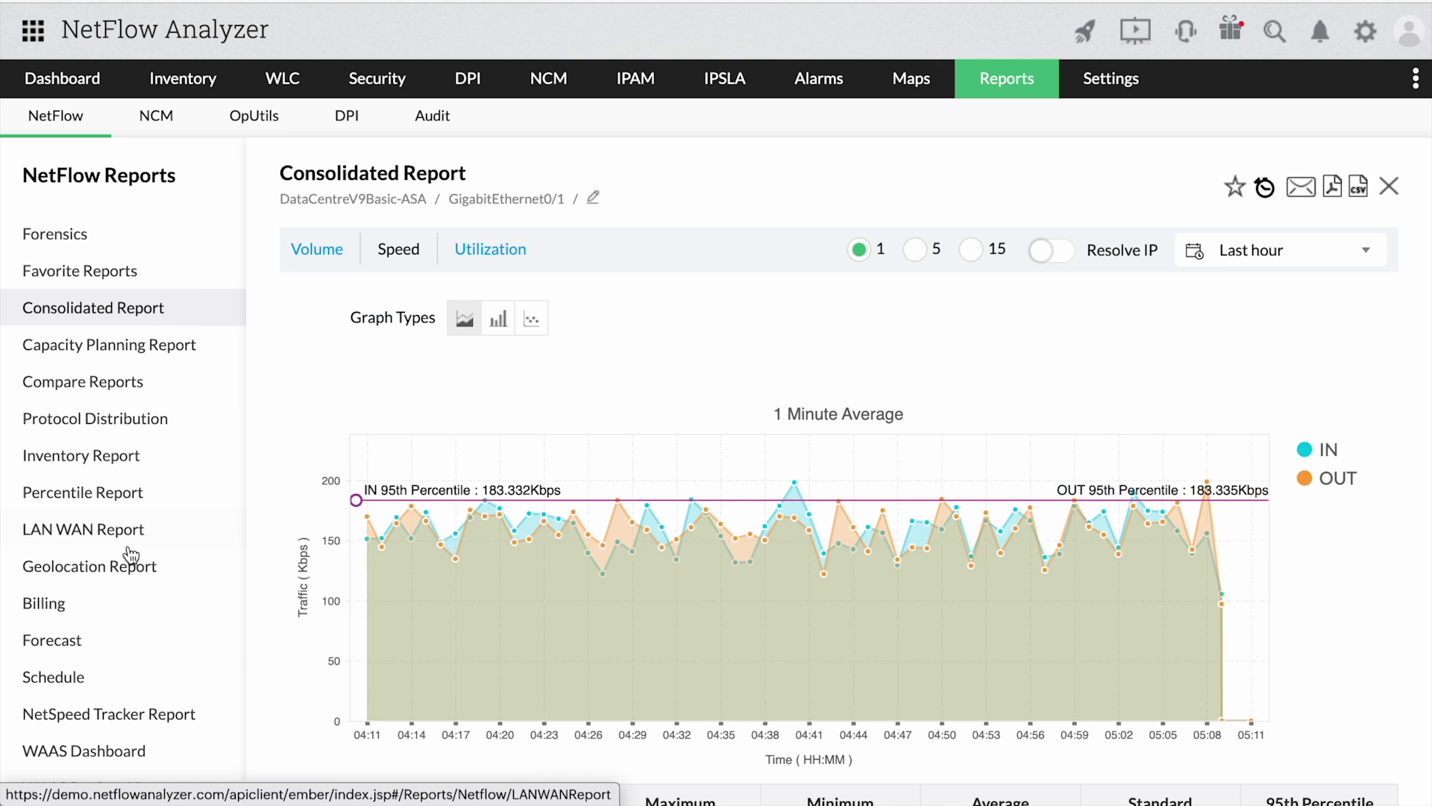
pyautogui.click(130, 643)
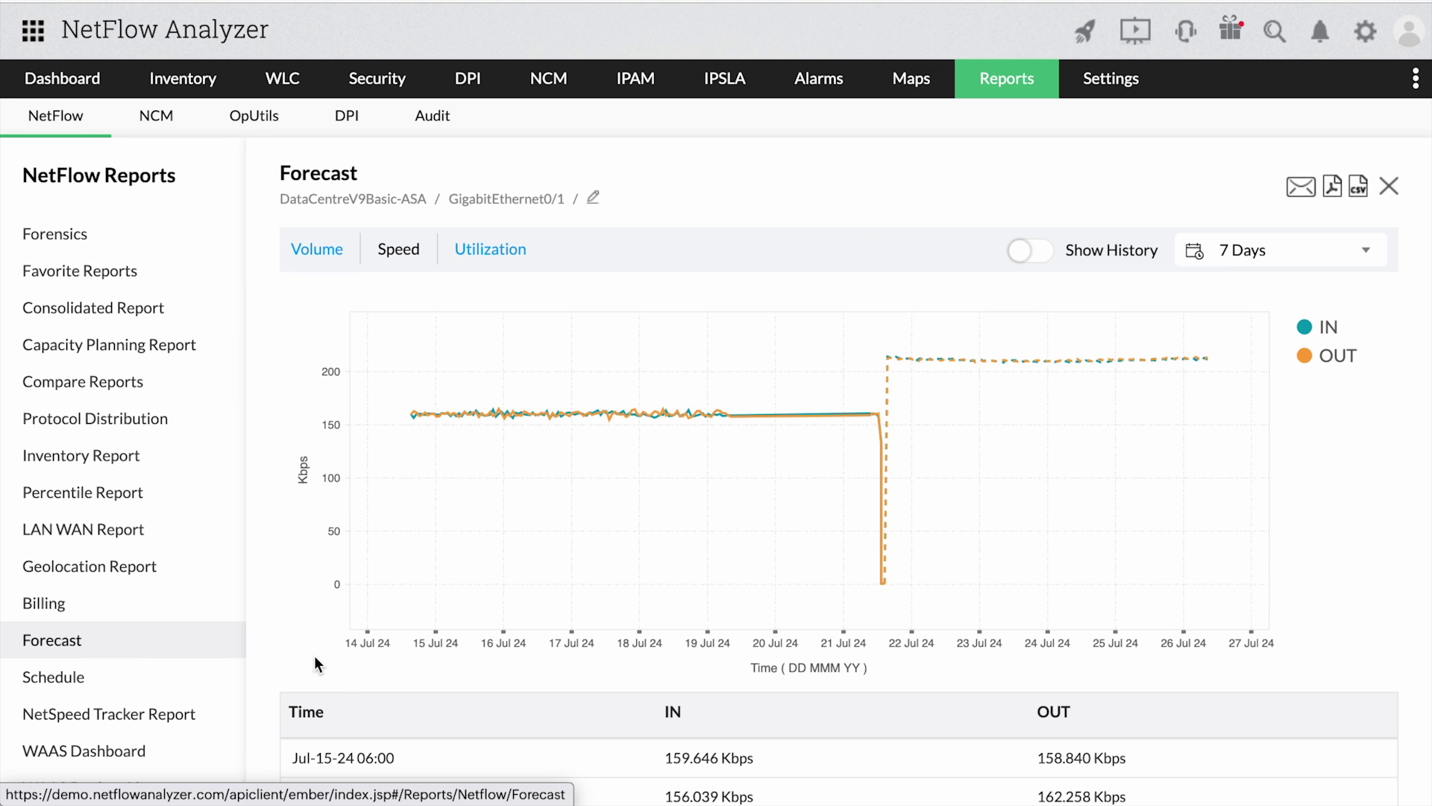